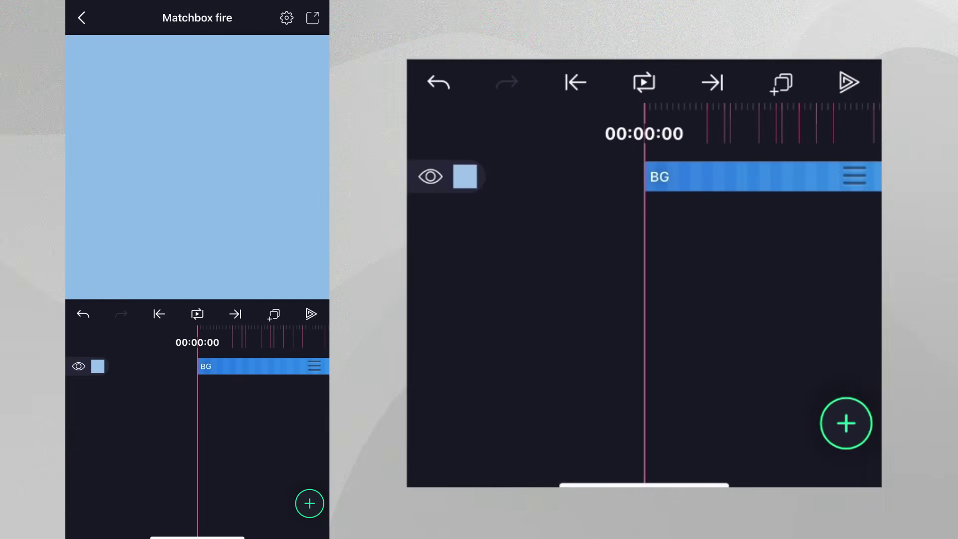
Step: Add a rectangle, stretch it into a tall thin bar and colour it gold
{"action": "left_click", "coordinate": [309, 503]}
{"action": "left_click", "coordinate": [134, 419]}
{"action": "left_click_drag", "start_coordinate": [188, 192], "coordinate": [197, 292]}
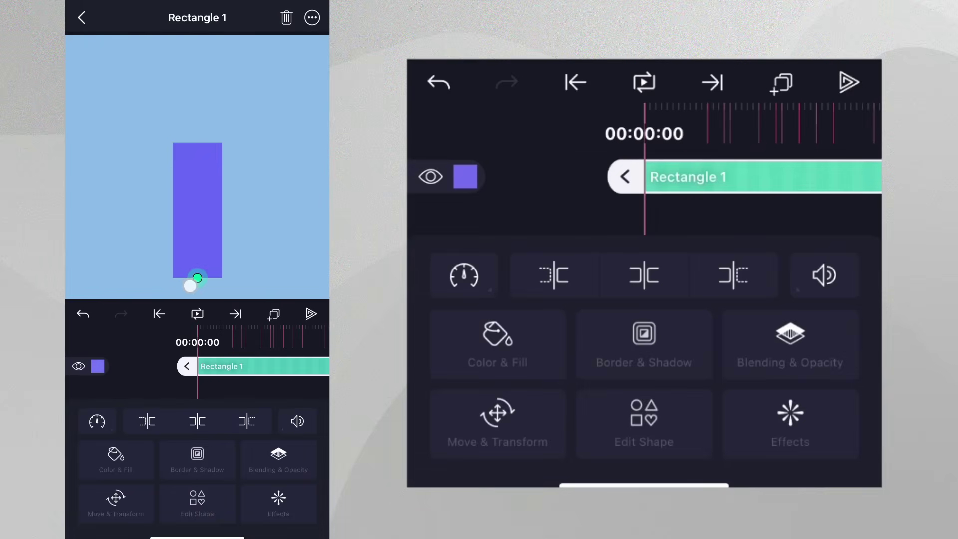
{"action": "left_click_drag", "start_coordinate": [222, 218], "coordinate": [178, 231]}
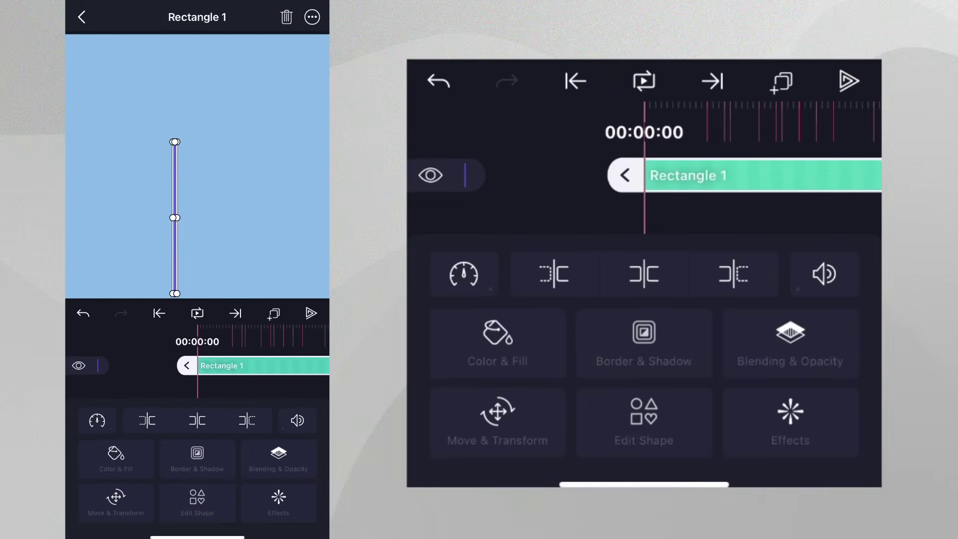
{"action": "left_click", "coordinate": [116, 458]}
{"action": "left_click", "coordinate": [300, 475]}
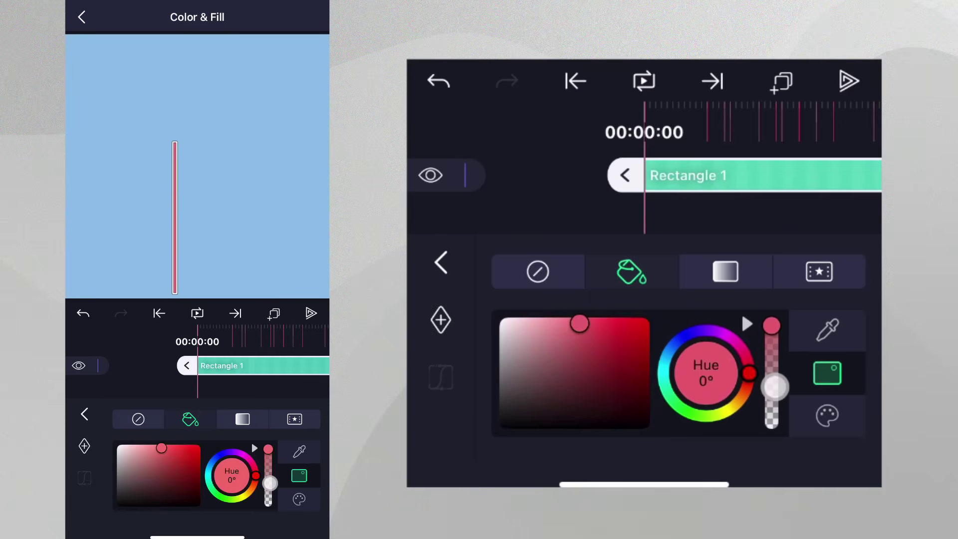
{"action": "left_click_drag", "start_coordinate": [645, 421], "coordinate": [654, 433]}
{"action": "left_click", "coordinate": [441, 262]}
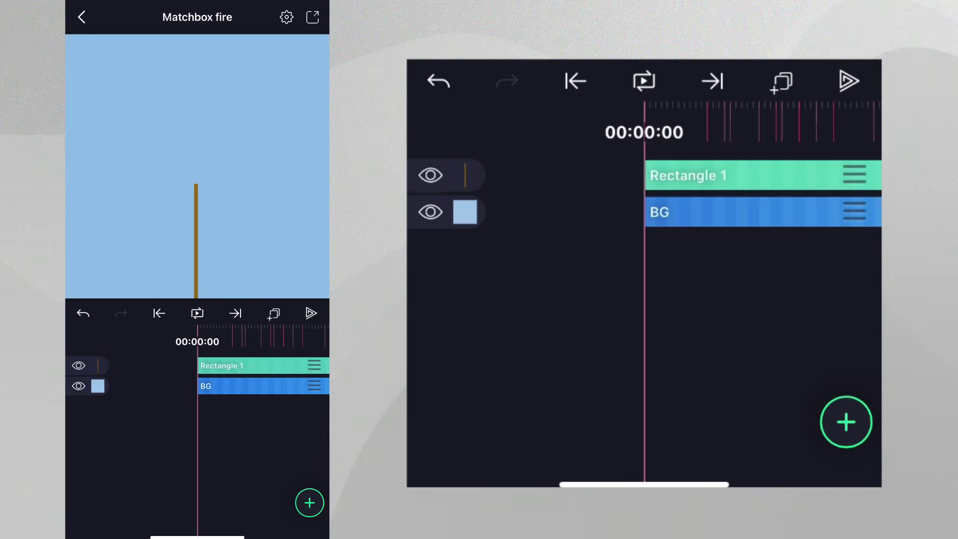
Step: Duplicate the Rectangle 1 layer and give the copy a golden-brown shade
{"action": "left_click", "coordinate": [222, 366]}
{"action": "left_click", "coordinate": [274, 313]}
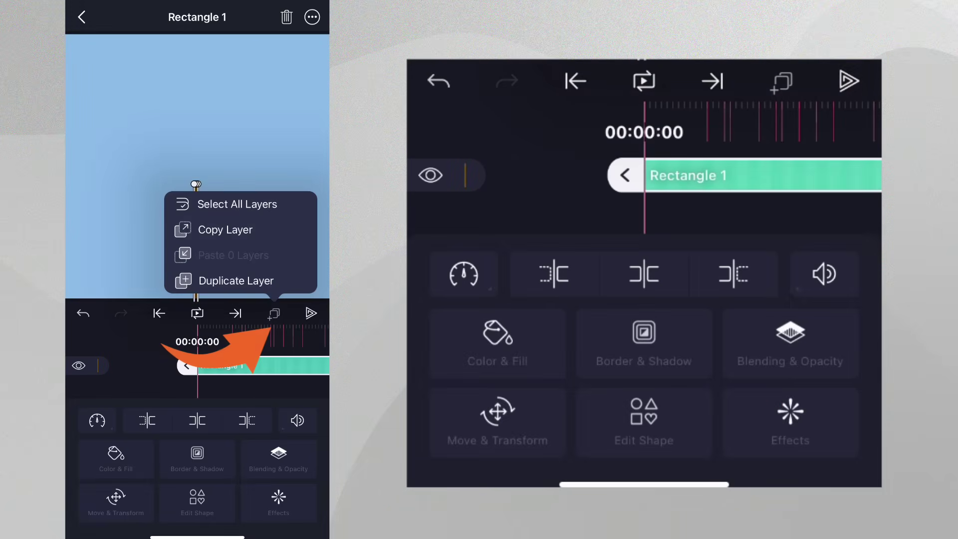
{"action": "left_click", "coordinate": [236, 283]}
{"action": "left_click", "coordinate": [718, 176]}
{"action": "left_click", "coordinate": [498, 336]}
{"action": "left_click", "coordinate": [827, 373]}
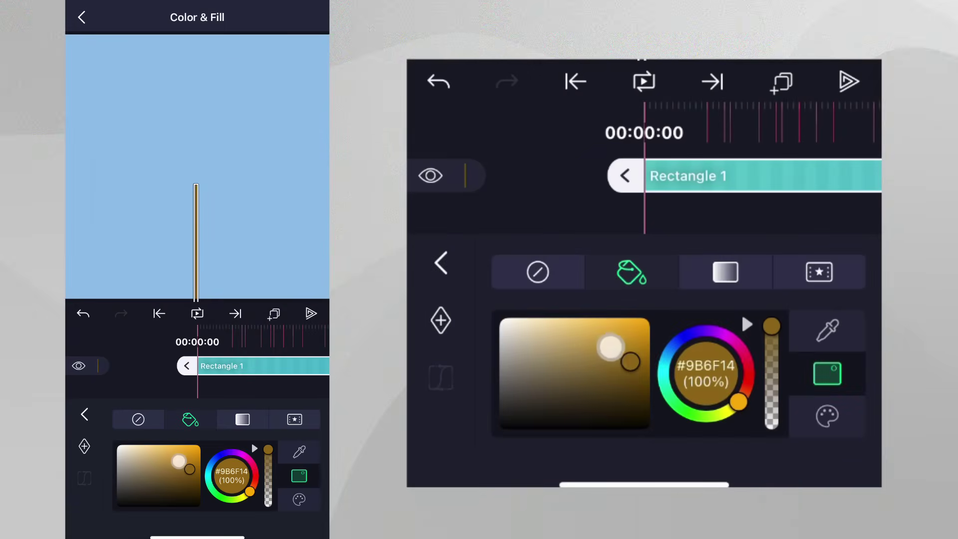
{"action": "left_click_drag", "start_coordinate": [630, 362], "coordinate": [610, 356]}
{"action": "left_click", "coordinate": [441, 262]}
Step: Reposition and resize the stick to 18px by 619px at X 549.5, Y 922
{"action": "left_click", "coordinate": [718, 175]}
{"action": "left_click", "coordinate": [497, 419]}
{"action": "mouse_move", "coordinate": [602, 392]}
{"action": "left_mouse_down"}
{"action": "mouse_move", "coordinate": [709, 385]}
{"action": "mouse_move", "coordinate": [686, 385]}
{"action": "left_mouse_up"}
{"action": "left_click", "coordinate": [847, 374]}
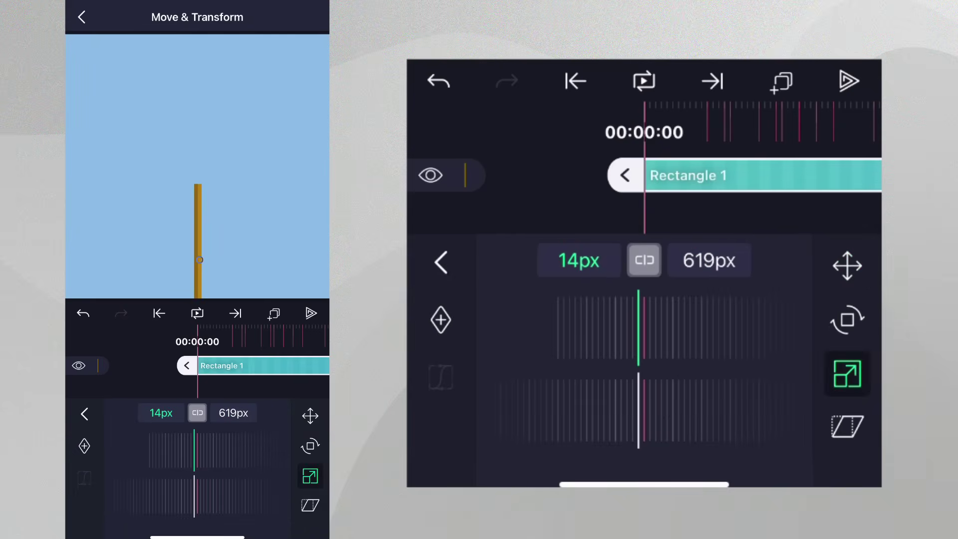
{"action": "left_click_drag", "start_coordinate": [703, 340], "coordinate": [691, 342]}
{"action": "left_click", "coordinate": [848, 265]}
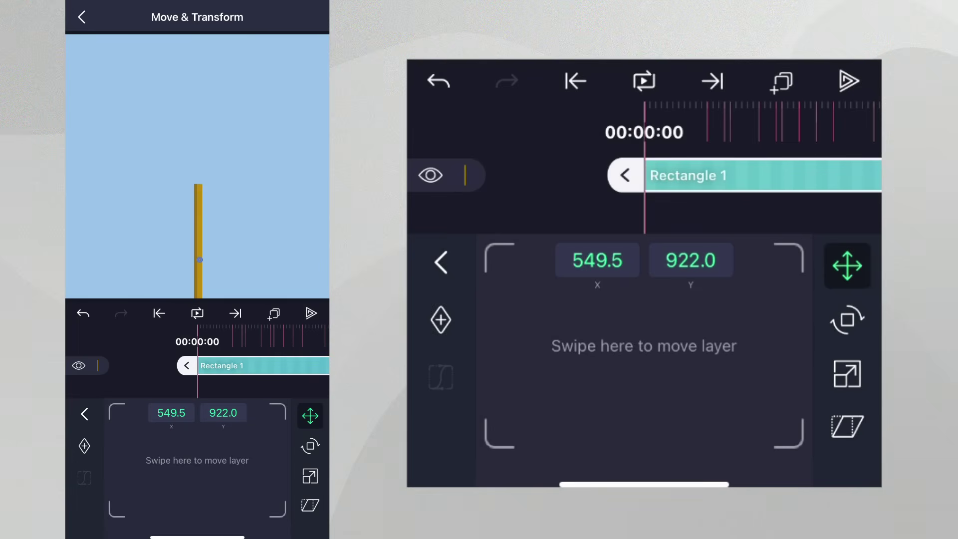
Step: Add a teardrop shape layer and fill it black
{"action": "left_click", "coordinate": [440, 262]}
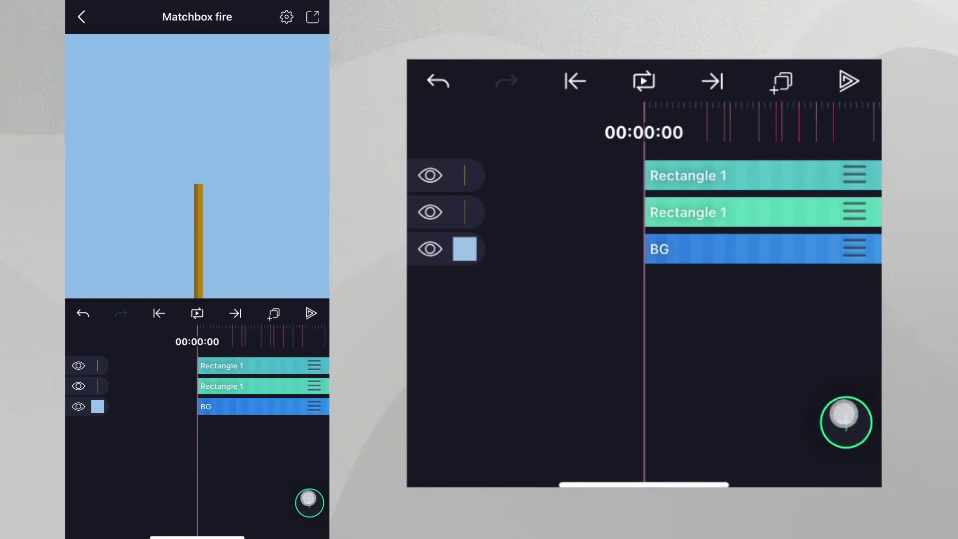
{"action": "left_click", "coordinate": [844, 417]}
{"action": "left_click_drag", "start_coordinate": [749, 389], "coordinate": [422, 417]}
{"action": "left_click", "coordinate": [443, 409]}
{"action": "left_click", "coordinate": [496, 331]}
{"action": "left_click_drag", "start_coordinate": [605, 382], "coordinate": [606, 345]}
{"action": "left_click", "coordinate": [680, 413]}
{"action": "left_click", "coordinate": [442, 262]}
Step: Rotate the teardrop so its tip points down
{"action": "left_click", "coordinate": [499, 419]}
{"action": "left_click", "coordinate": [847, 319]}
{"action": "mouse_move", "coordinate": [734, 344]}
{"action": "left_mouse_down"}
{"action": "mouse_move", "coordinate": [555, 330]}
{"action": "mouse_move", "coordinate": [554, 367]}
{"action": "left_mouse_up"}
{"action": "left_click", "coordinate": [816, 136]}
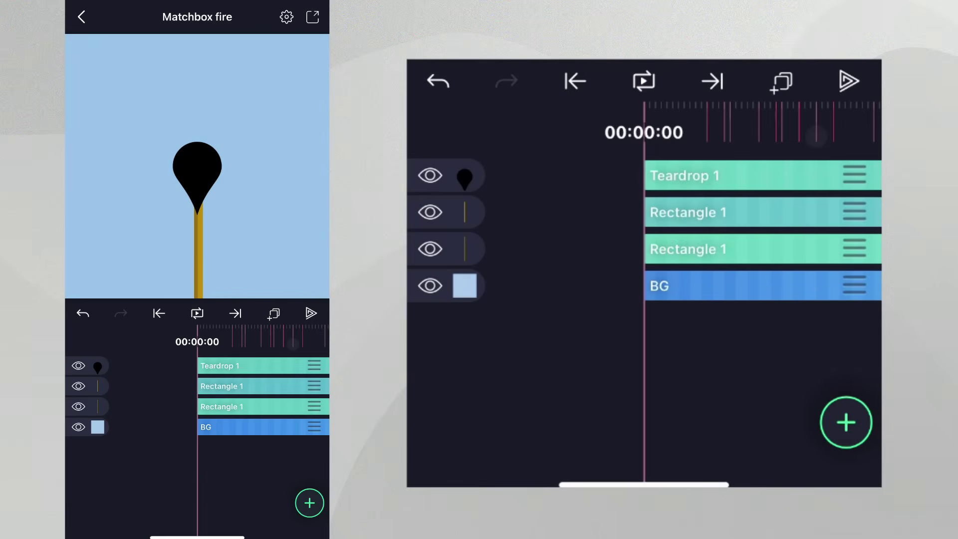
Step: Shrink the teardrop's radius, tail and squeeze, and place it atop the stick at X 544.5, Y 606.5
{"action": "left_click", "coordinate": [684, 175]}
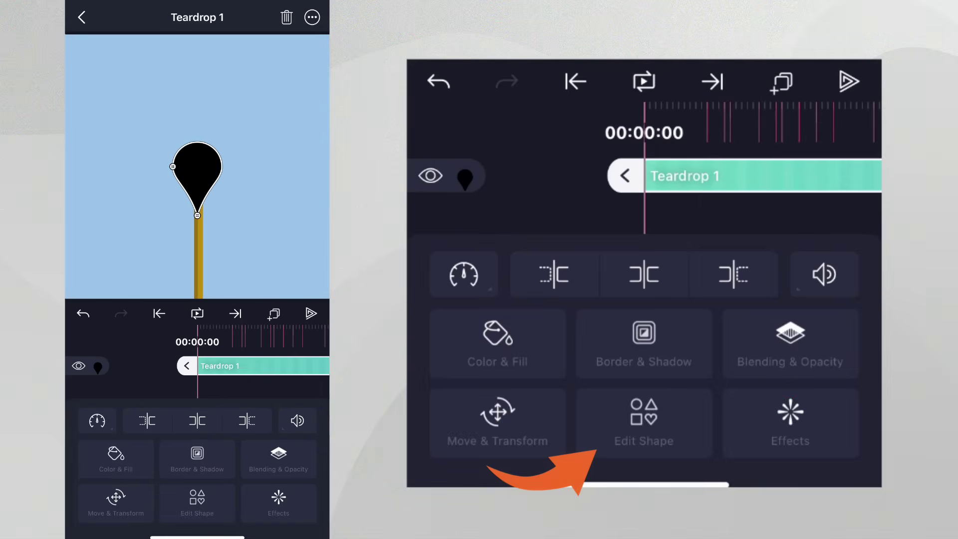
{"action": "left_click", "coordinate": [642, 411]}
{"action": "left_click_drag", "start_coordinate": [711, 280], "coordinate": [741, 270]}
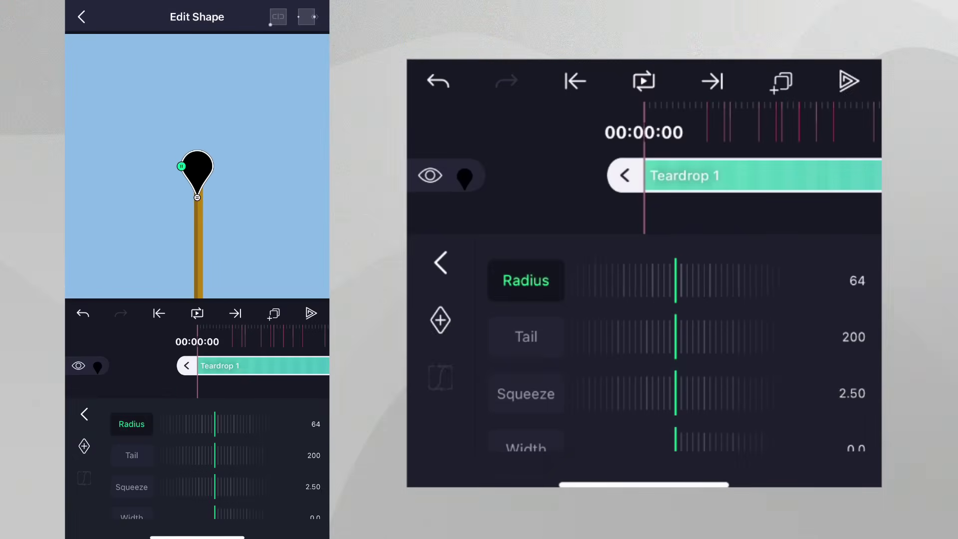
{"action": "left_click_drag", "start_coordinate": [719, 337], "coordinate": [766, 336]}
{"action": "mouse_move", "coordinate": [735, 393]}
{"action": "left_mouse_down"}
{"action": "mouse_move", "coordinate": [776, 355]}
{"action": "mouse_move", "coordinate": [759, 360]}
{"action": "left_mouse_up"}
{"action": "left_click_drag", "start_coordinate": [756, 280], "coordinate": [738, 271]}
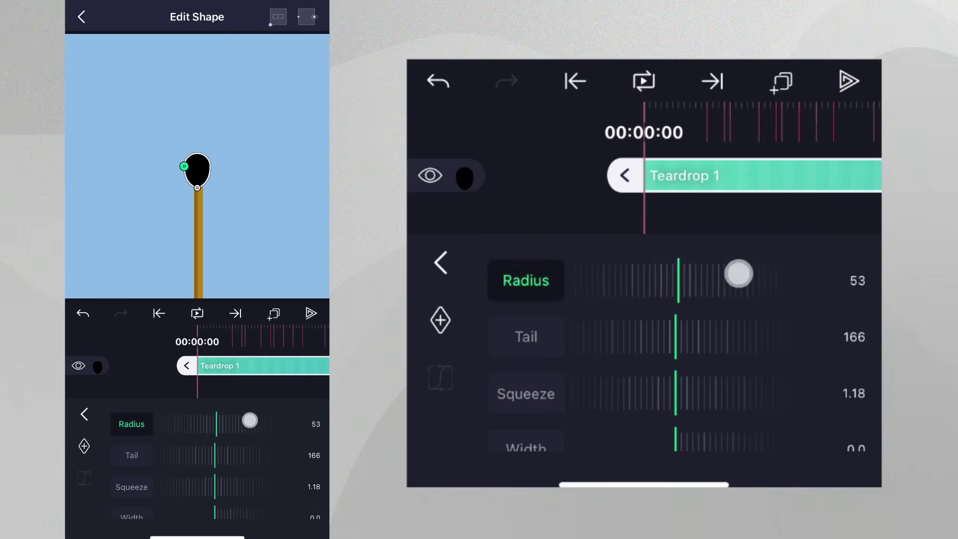
{"action": "left_click", "coordinate": [440, 262]}
{"action": "left_click", "coordinate": [503, 438]}
{"action": "mouse_move", "coordinate": [643, 388]}
{"action": "left_mouse_down"}
{"action": "mouse_move", "coordinate": [694, 419]}
{"action": "mouse_move", "coordinate": [668, 441]}
{"action": "mouse_move", "coordinate": [649, 442]}
{"action": "mouse_move", "coordinate": [678, 389]}
{"action": "left_mouse_up"}
Step: Group Teardrop 1 and both Rectangle 1 layers together
{"action": "left_click", "coordinate": [626, 176]}
{"action": "left_click", "coordinate": [466, 172]}
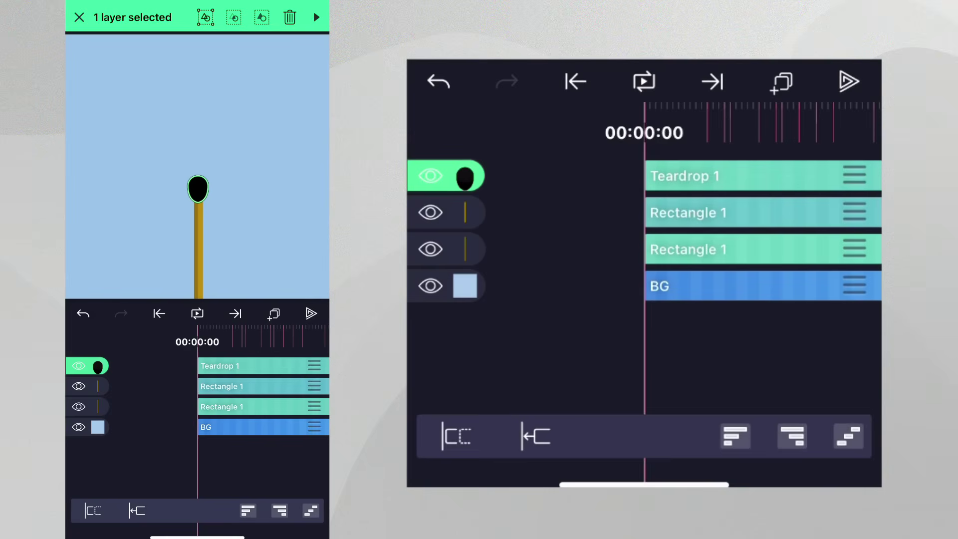
{"action": "left_click", "coordinate": [447, 212]}
{"action": "left_click", "coordinate": [446, 249]}
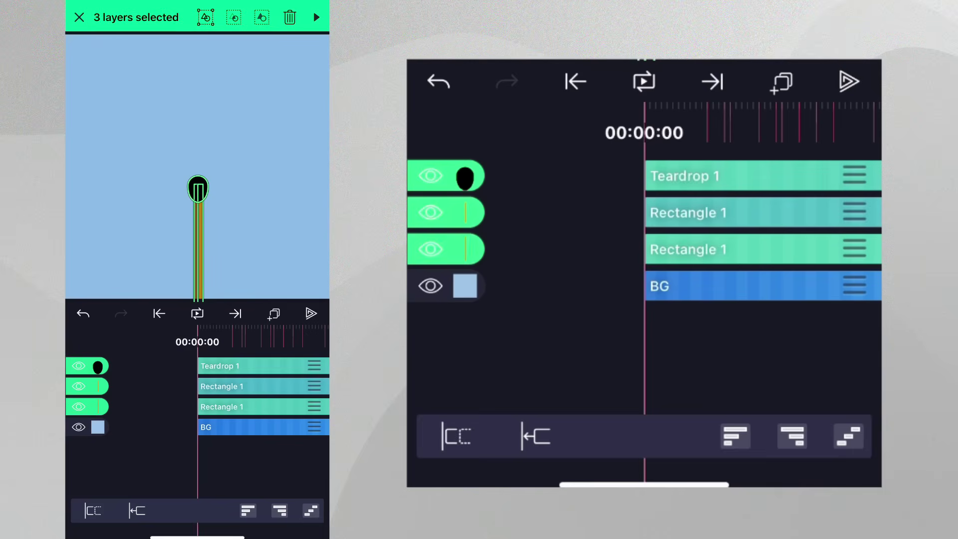
{"action": "left_click", "coordinate": [205, 17]}
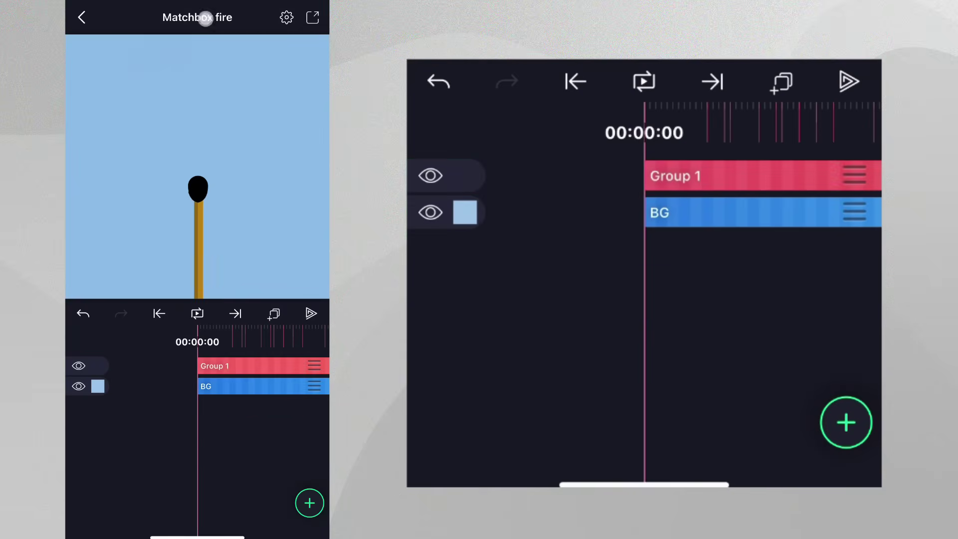
Step: Rename Group 1 to 'Matchstick'
{"action": "left_click", "coordinate": [674, 175]}
{"action": "left_click", "coordinate": [197, 16]}
{"action": "type", "text": "Matchstick"}
{"action": "key", "text": "Return"}
{"action": "left_click", "coordinate": [82, 17]}
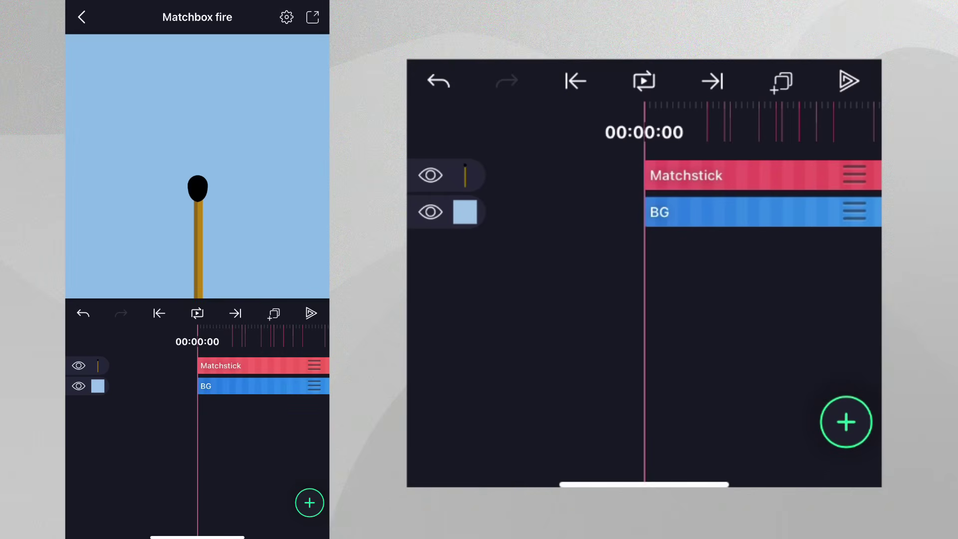
Step: Add a teardrop layer and shape it into a tall flame with a longer tail and smaller radius
{"action": "left_click", "coordinate": [846, 424]}
{"action": "left_click_drag", "start_coordinate": [749, 337], "coordinate": [487, 337]}
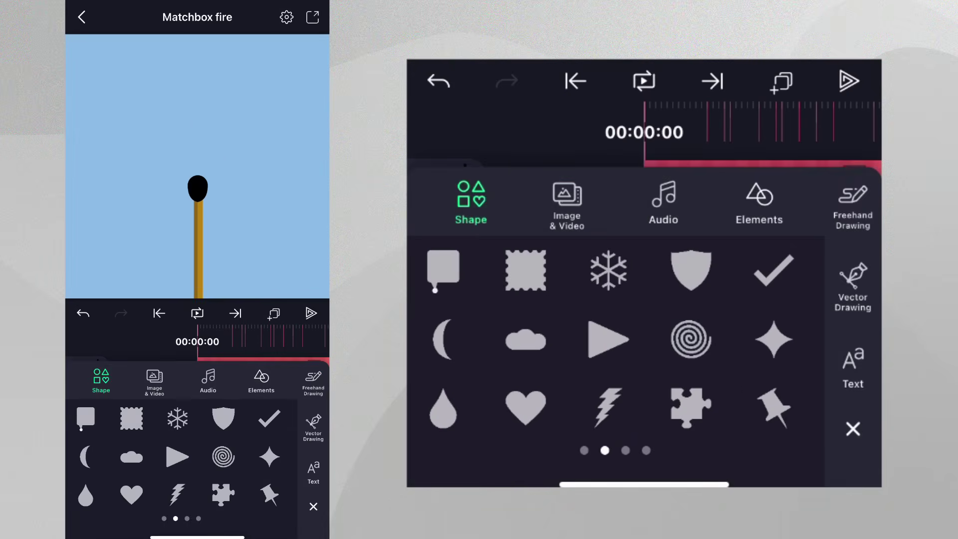
{"action": "left_click", "coordinate": [444, 402]}
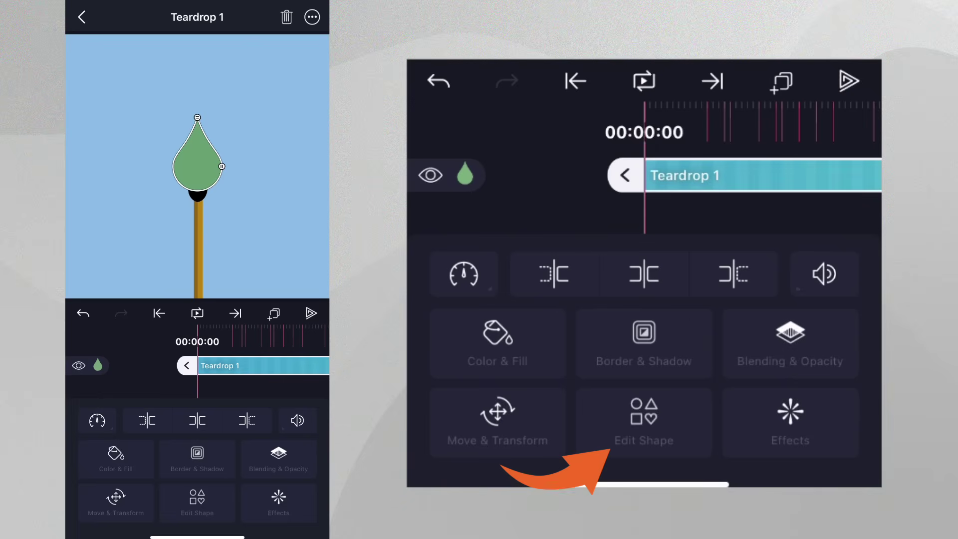
{"action": "left_click", "coordinate": [645, 423]}
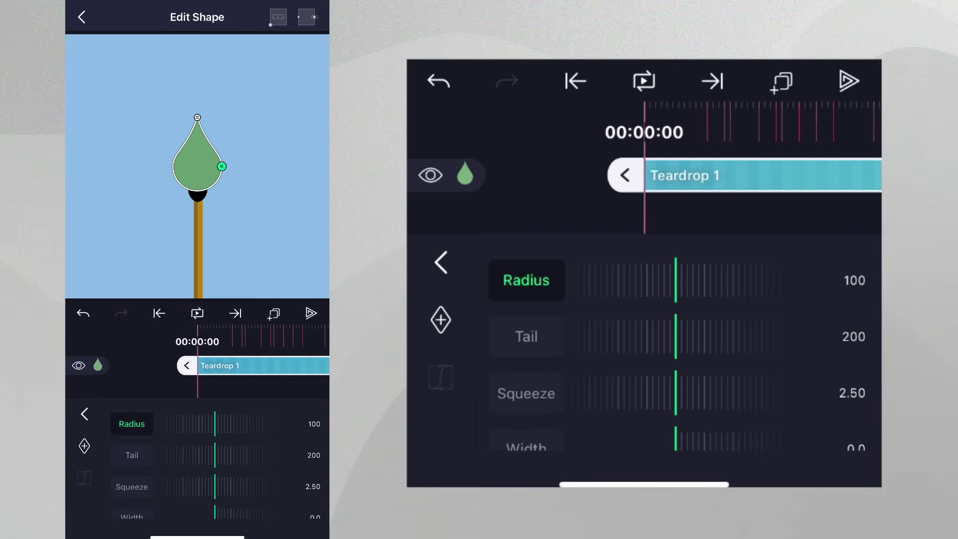
{"action": "left_click_drag", "start_coordinate": [643, 337], "coordinate": [584, 336]}
{"action": "left_click_drag", "start_coordinate": [674, 280], "coordinate": [736, 285]}
{"action": "left_click_drag", "start_coordinate": [726, 337], "coordinate": [673, 337]}
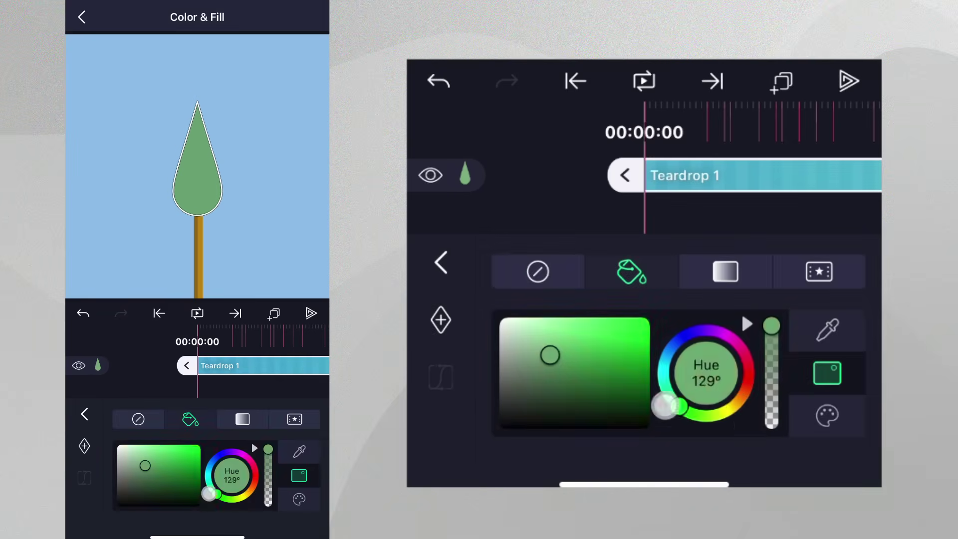
Step: Colour the flame yellow and rename the layer 'Fire'
{"action": "left_click_drag", "start_coordinate": [550, 355], "coordinate": [630, 337]}
{"action": "left_click", "coordinate": [440, 263]}
{"action": "left_click", "coordinate": [217, 16]}
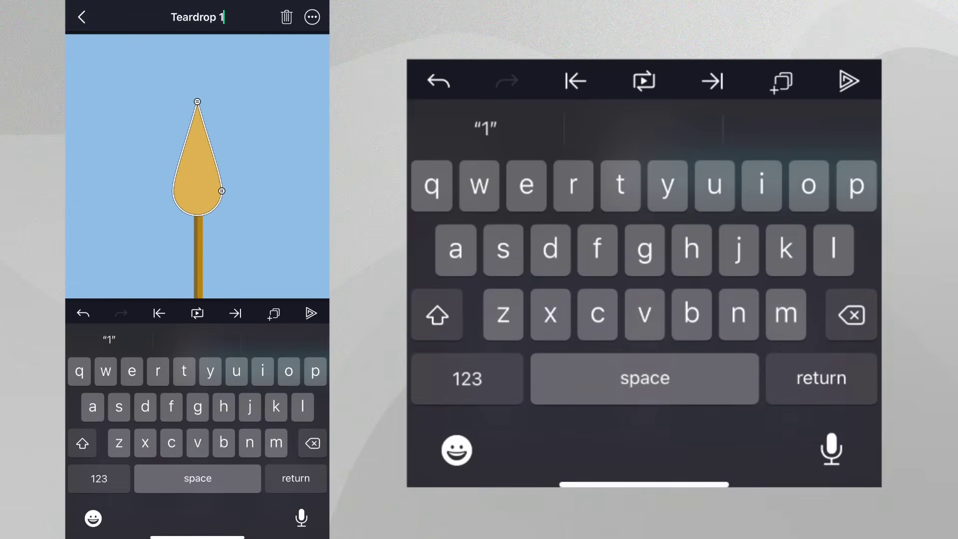
{"action": "key", "text": "BackSpace"}
{"action": "key", "text": "BackSpace"}
{"action": "key", "text": "BackSpace"}
{"action": "key", "text": "BackSpace"}
{"action": "key", "text": "BackSpace"}
{"action": "key", "text": "BackSpace"}
{"action": "type", "text": "Fire"}
{"action": "key", "text": "Return"}
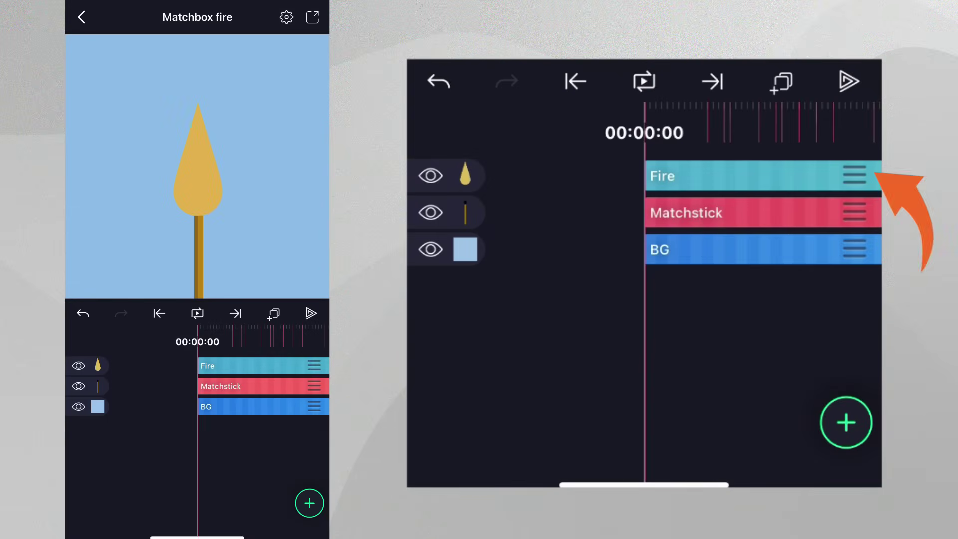
Step: Move the Fire layer below Matchstick and lower the flame slightly
{"action": "left_click_drag", "start_coordinate": [854, 175], "coordinate": [854, 213]}
{"action": "left_click", "coordinate": [697, 213]}
{"action": "left_click", "coordinate": [496, 411]}
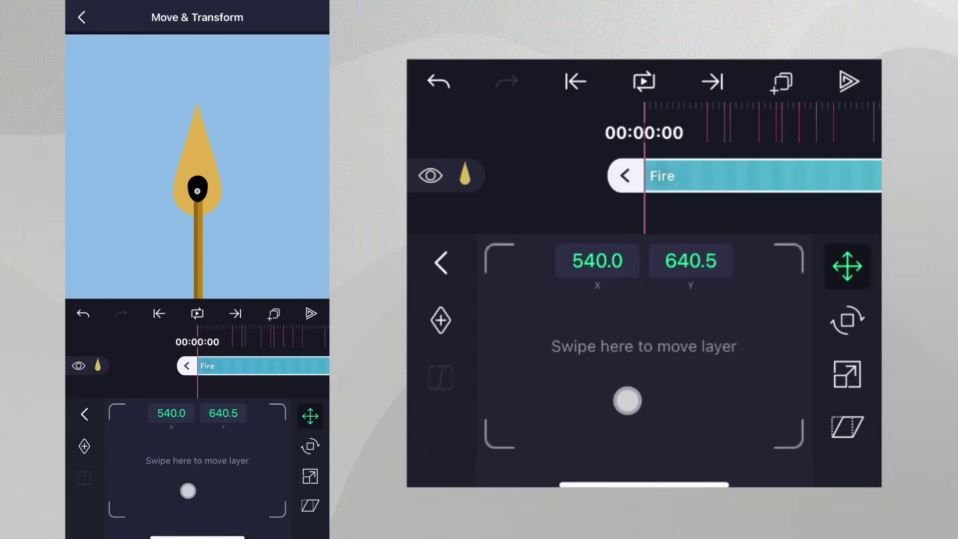
{"action": "left_click_drag", "start_coordinate": [627, 400], "coordinate": [626, 381]}
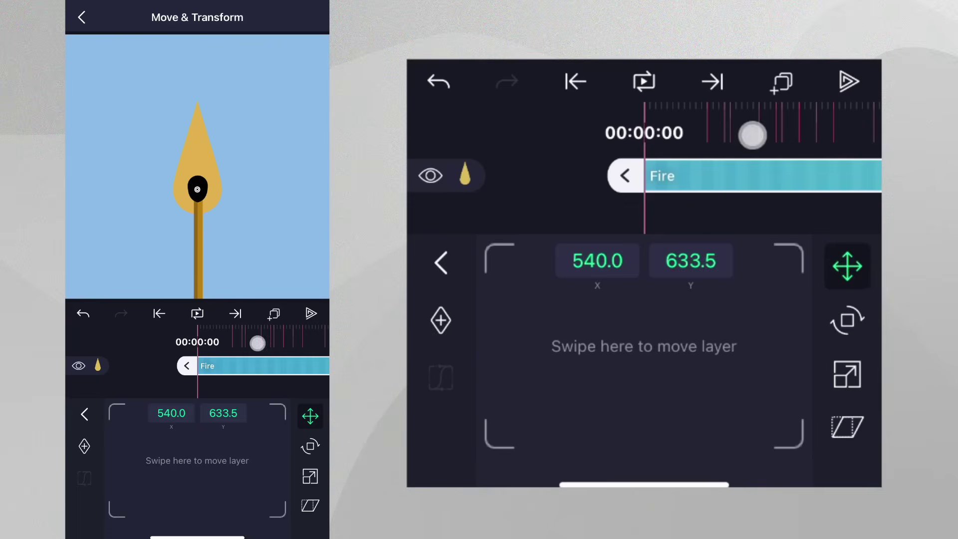
{"action": "left_click", "coordinate": [441, 262]}
Step: Set the Matchstick layer's blending mode to Multiply
{"action": "left_click", "coordinate": [625, 175]}
{"action": "left_click", "coordinate": [783, 177]}
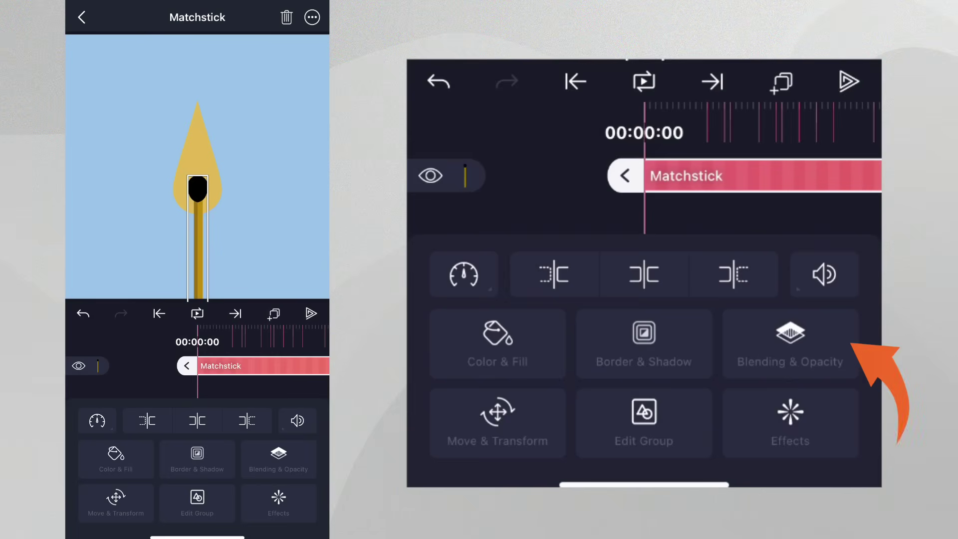
{"action": "left_click", "coordinate": [792, 341]}
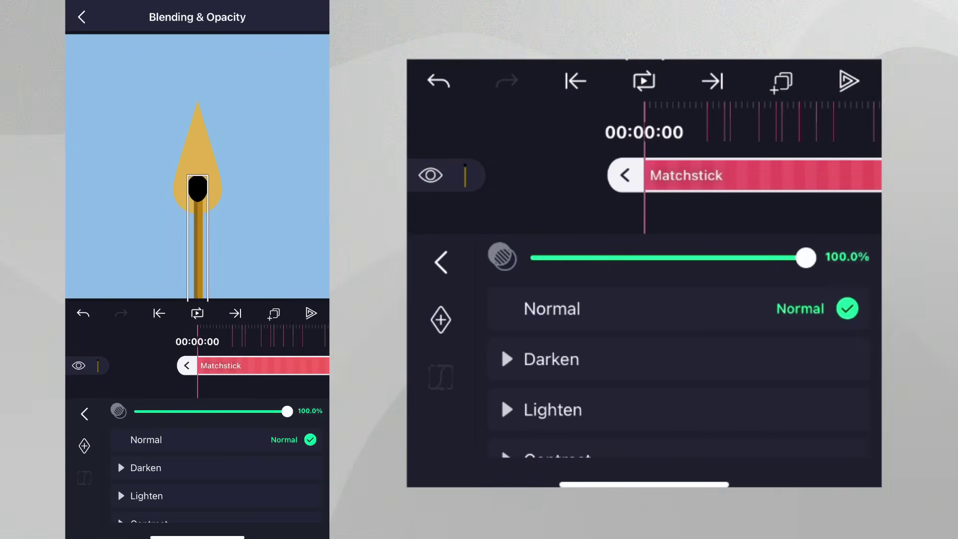
{"action": "left_click", "coordinate": [506, 360]}
{"action": "left_click", "coordinate": [546, 396]}
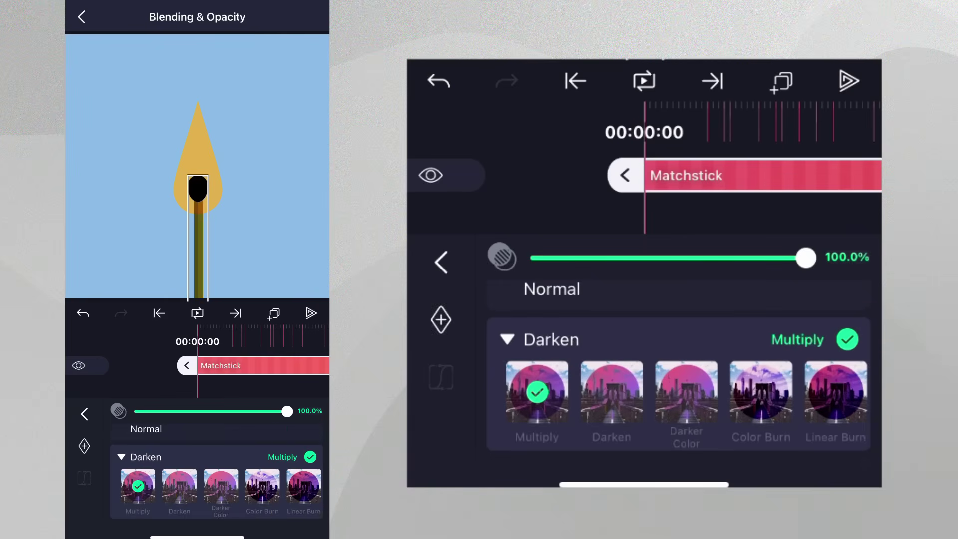
{"action": "left_click", "coordinate": [441, 262]}
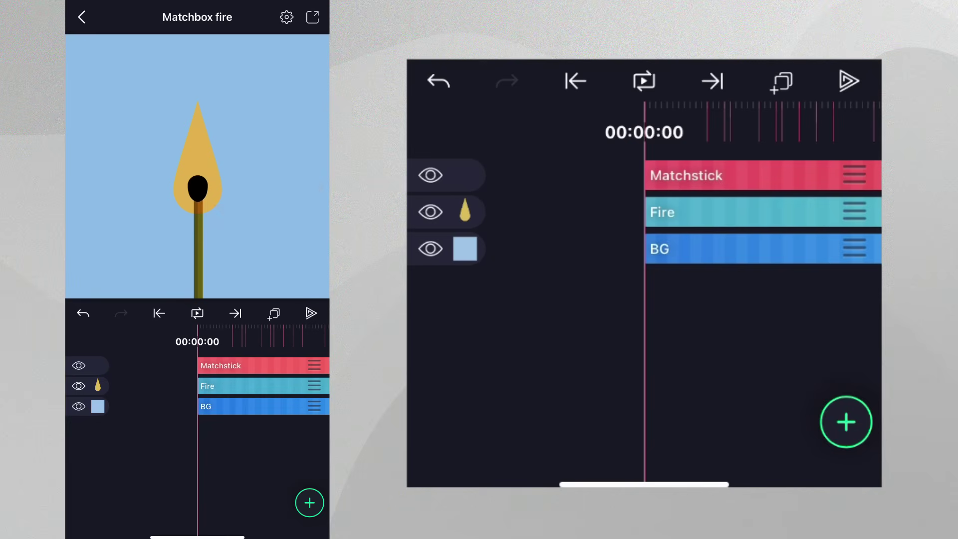
Step: Keyframe the flame's Tail at start and end, shortening it to 194 mid-clip
{"action": "left_click", "coordinate": [710, 213]}
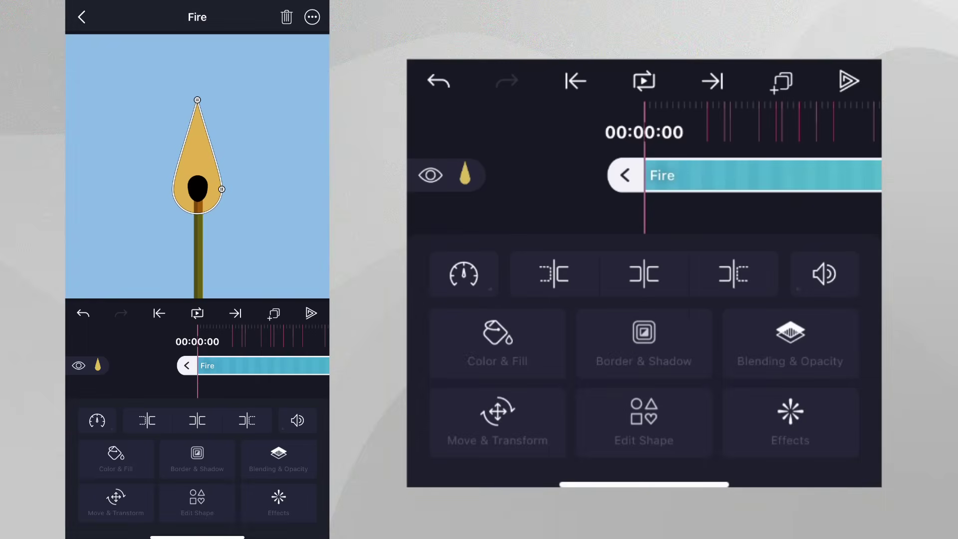
{"action": "left_click", "coordinate": [645, 419]}
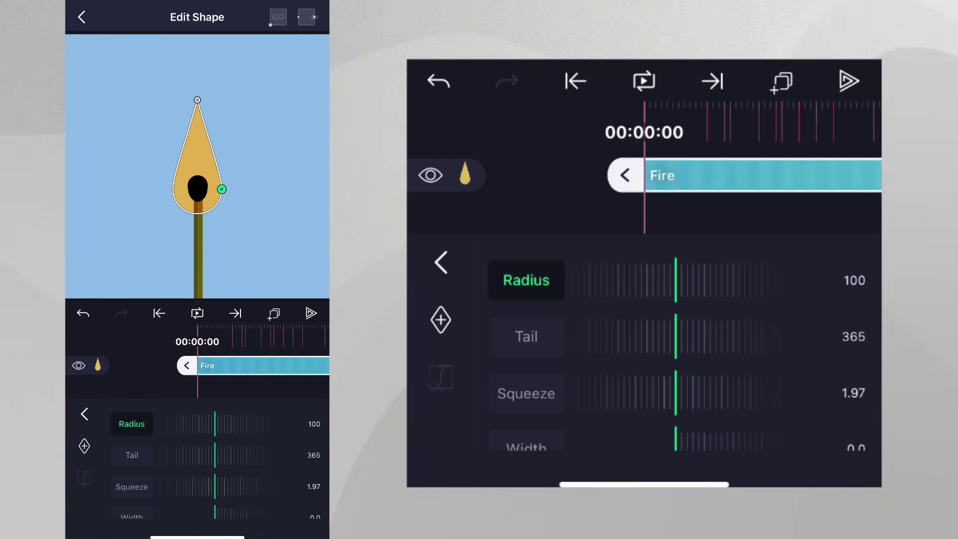
{"action": "left_click", "coordinate": [527, 336]}
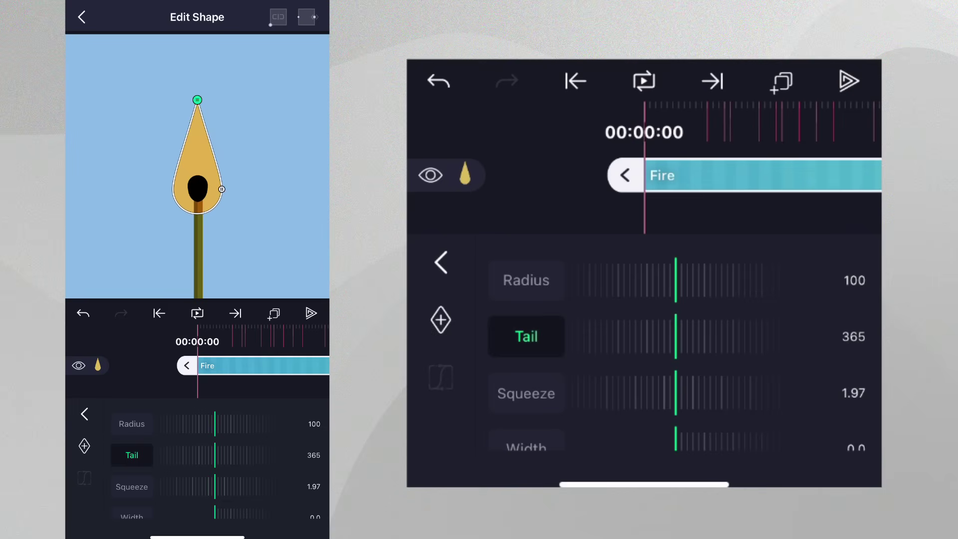
{"action": "left_click", "coordinate": [441, 319]}
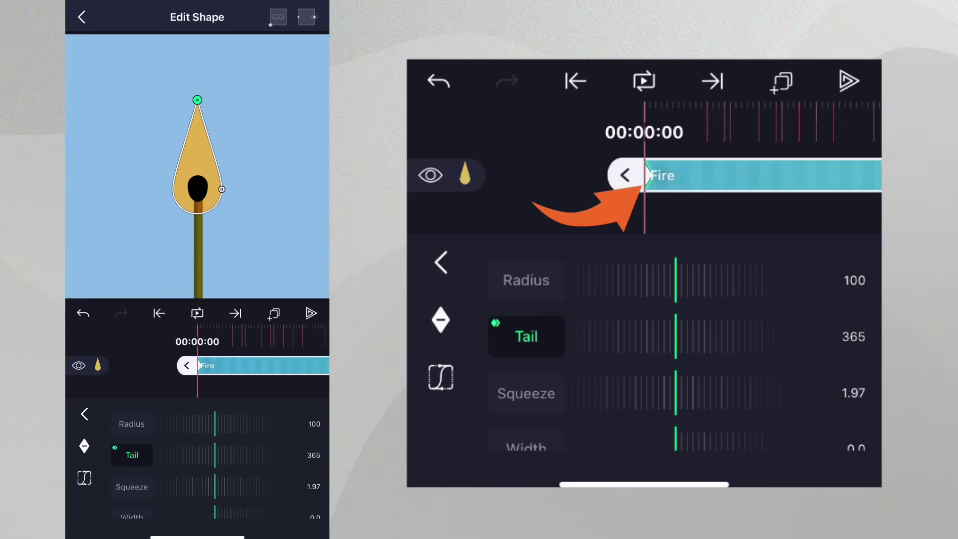
{"action": "left_click_drag", "start_coordinate": [748, 180], "coordinate": [503, 190]}
{"action": "left_click_drag", "start_coordinate": [808, 150], "coordinate": [733, 146]}
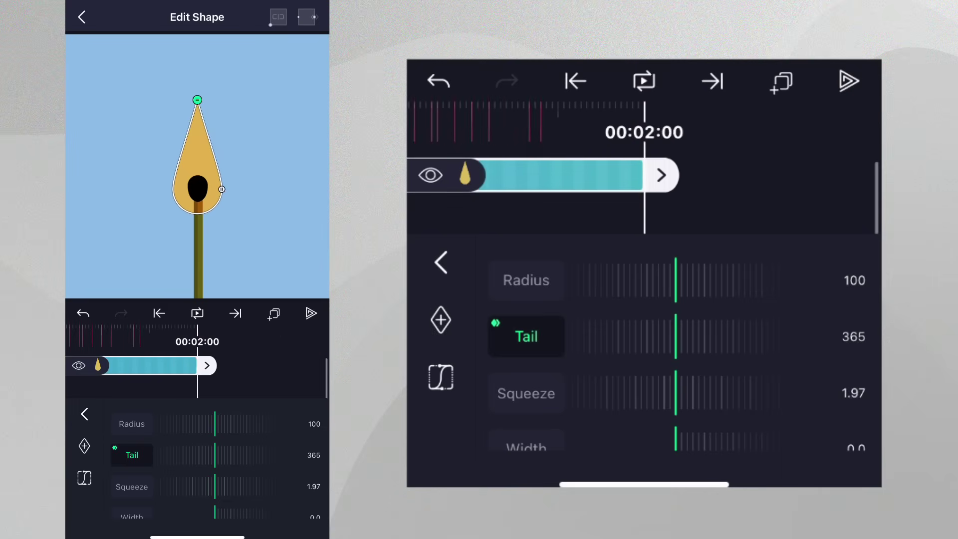
{"action": "left_click", "coordinate": [441, 319]}
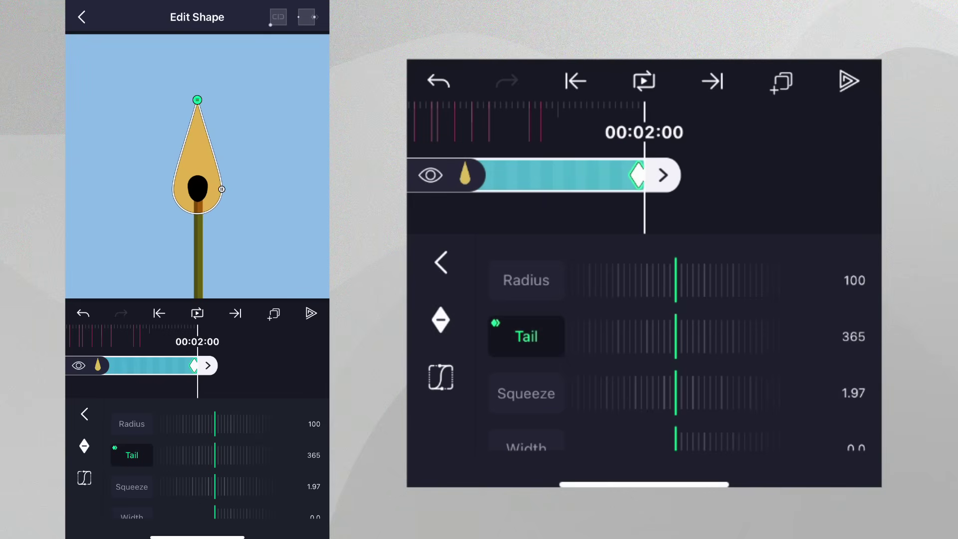
{"action": "left_click_drag", "start_coordinate": [569, 175], "coordinate": [695, 182]}
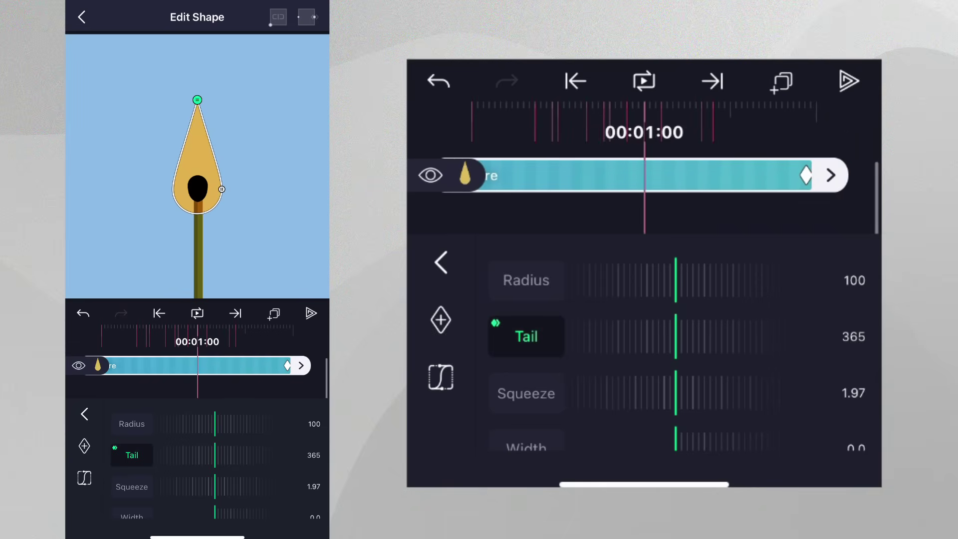
{"action": "left_click_drag", "start_coordinate": [734, 337], "coordinate": [759, 331]}
{"action": "left_click_drag", "start_coordinate": [691, 331], "coordinate": [688, 341]}
Step: Apply ease-out easing to the tail keyframes and preview the animation on loop
{"action": "left_click_drag", "start_coordinate": [699, 175], "coordinate": [801, 150]}
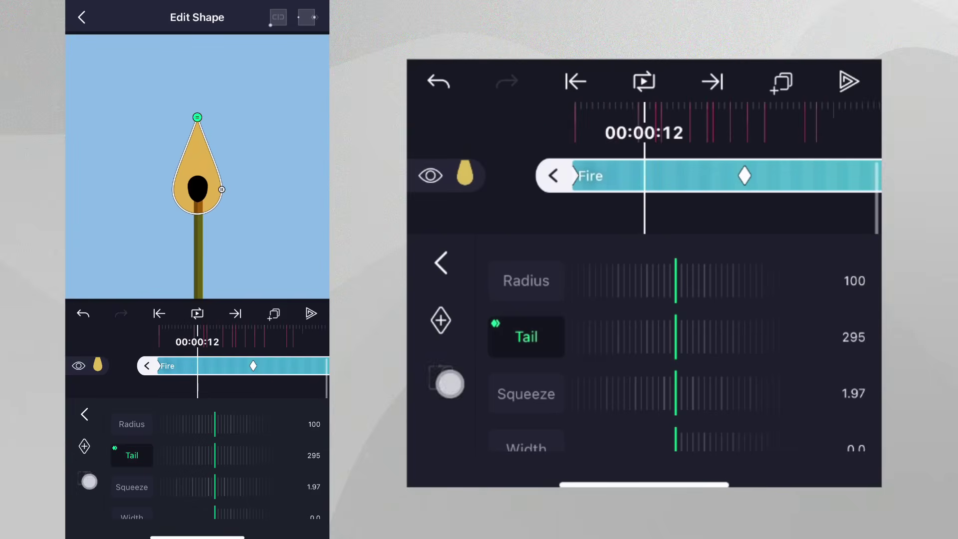
{"action": "left_click", "coordinate": [450, 384]}
{"action": "left_click", "coordinate": [798, 395]}
{"action": "left_click", "coordinate": [751, 435]}
{"action": "left_click", "coordinate": [795, 385]}
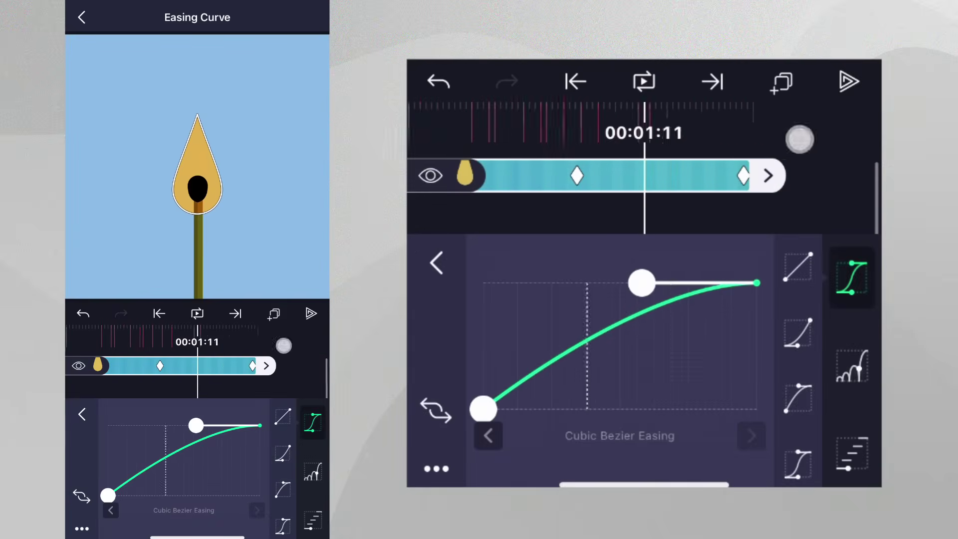
{"action": "left_click", "coordinate": [437, 262]}
{"action": "left_click", "coordinate": [644, 81]}
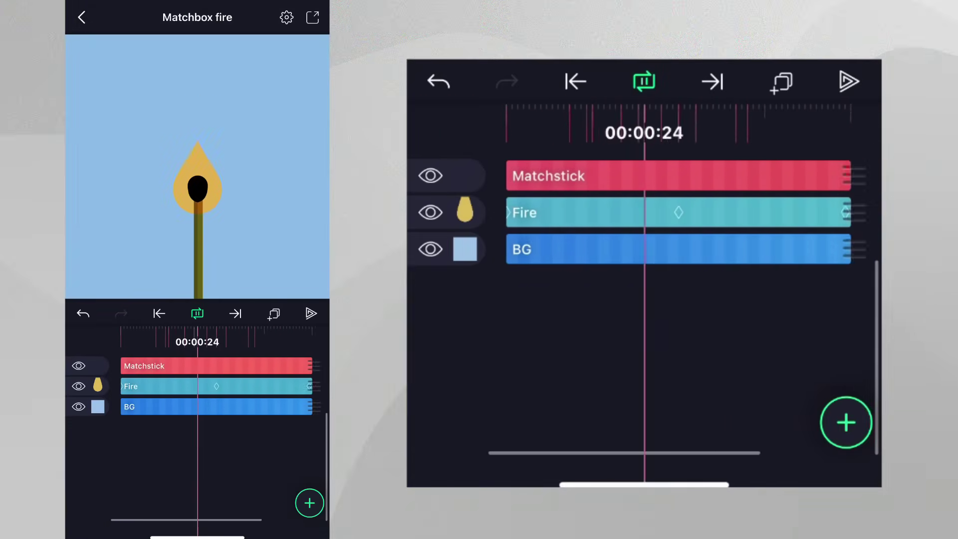
{"action": "left_click", "coordinate": [644, 81]}
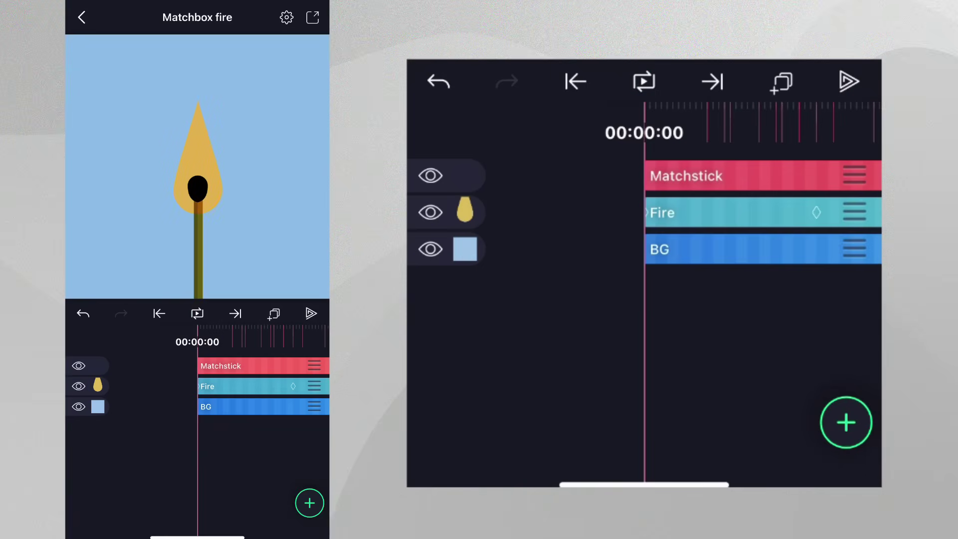
Step: Add the Wave Warp effect from Distortion/Warp to the Fire layer
{"action": "left_click", "coordinate": [719, 213]}
{"action": "left_click", "coordinate": [790, 422]}
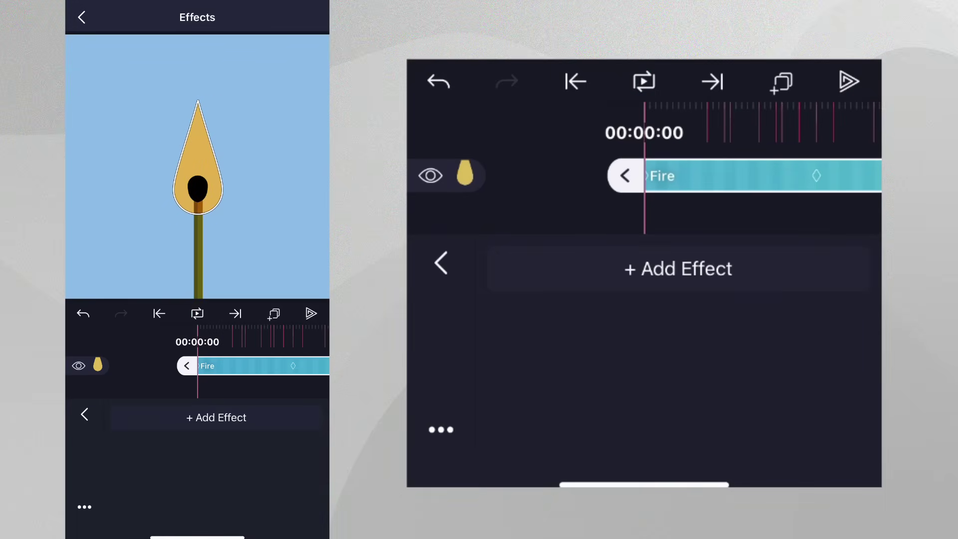
{"action": "left_click", "coordinate": [679, 269]}
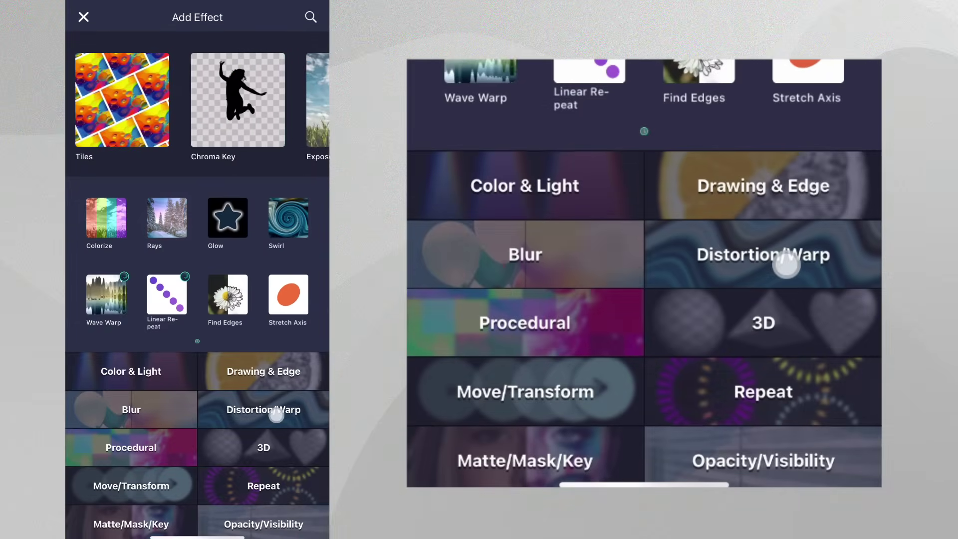
{"action": "left_click", "coordinate": [764, 325]}
{"action": "scroll", "coordinate": [644, 270], "scroll_direction": "down", "scroll_amount": 5}
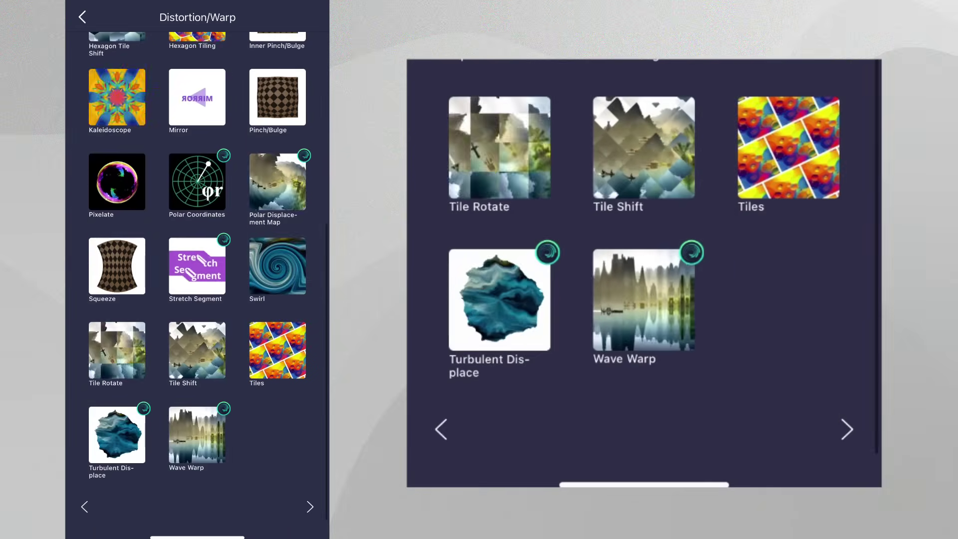
{"action": "left_click", "coordinate": [647, 309]}
{"action": "left_click_drag", "start_coordinate": [647, 310], "coordinate": [647, 191]}
{"action": "left_click", "coordinate": [545, 175]}
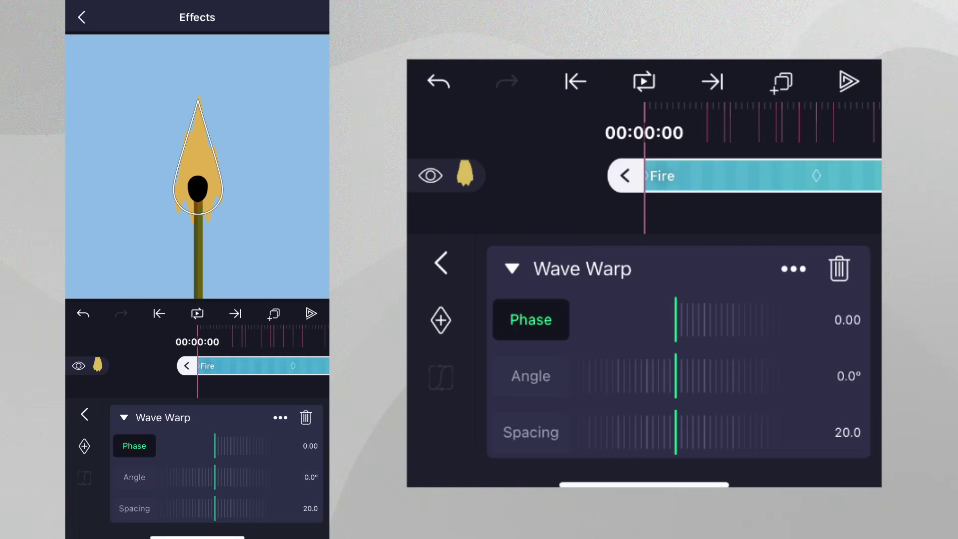
Step: Set the Wave Warp angle to 90° and spacing to 12.4
{"action": "left_click_drag", "start_coordinate": [671, 376], "coordinate": [598, 393]}
{"action": "left_click_drag", "start_coordinate": [785, 380], "coordinate": [789, 379]}
{"action": "left_click_drag", "start_coordinate": [729, 328], "coordinate": [736, 239]}
{"action": "mouse_move", "coordinate": [771, 404]}
{"action": "left_mouse_down"}
{"action": "mouse_move", "coordinate": [643, 405]}
{"action": "mouse_move", "coordinate": [657, 408]}
{"action": "left_mouse_up"}
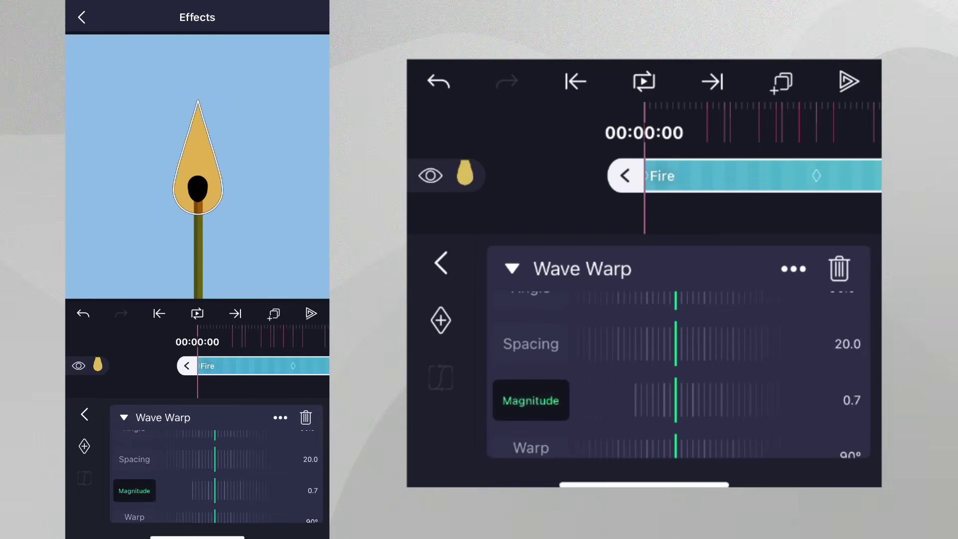
{"action": "left_click_drag", "start_coordinate": [641, 341], "coordinate": [737, 345]}
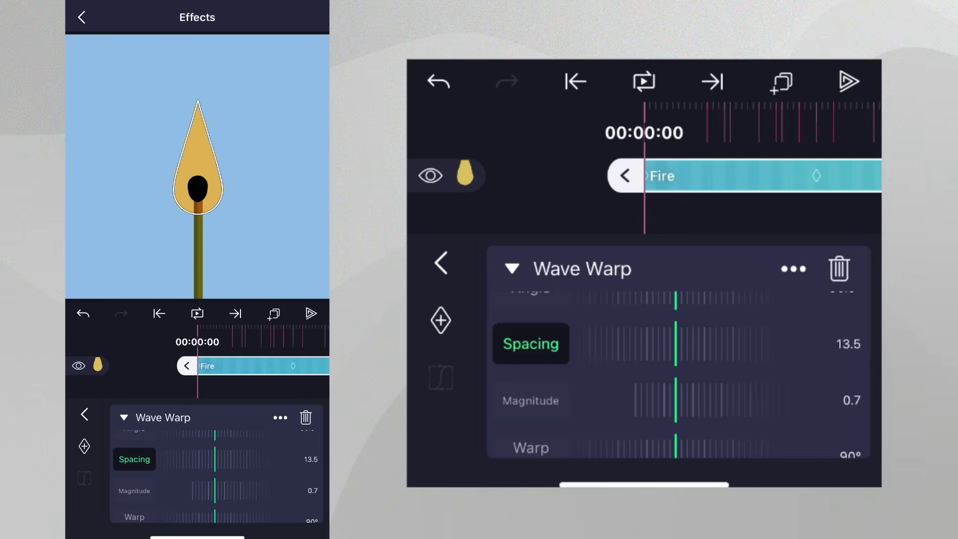
{"action": "left_click_drag", "start_coordinate": [669, 344], "coordinate": [723, 346]}
{"action": "left_click_drag", "start_coordinate": [523, 361], "coordinate": [541, 456]}
{"action": "left_click", "coordinate": [531, 318]}
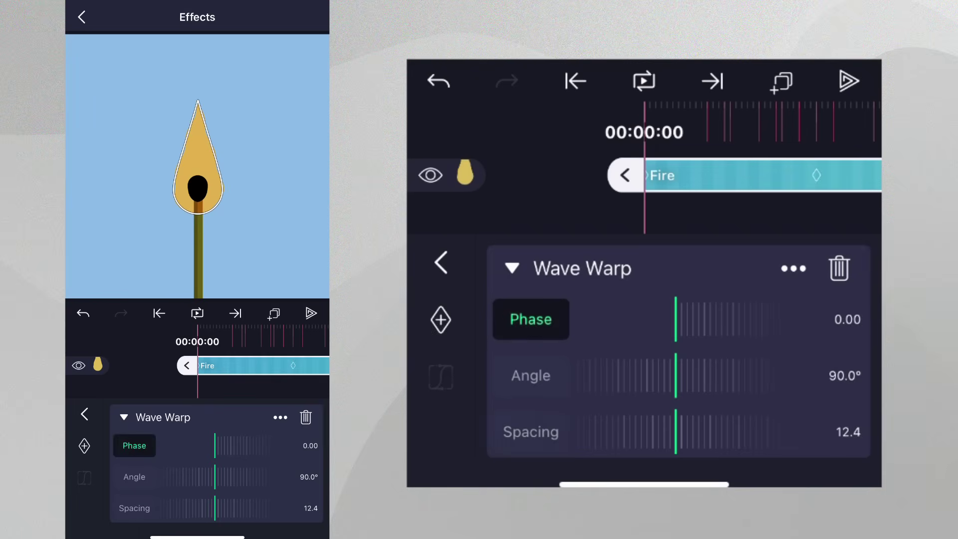
Step: Keyframe Wave Warp Phase from 0.00 at the start to 6.45 at the end, then preview
{"action": "left_click", "coordinate": [440, 319]}
{"action": "left_click_drag", "start_coordinate": [813, 169], "coordinate": [584, 169]}
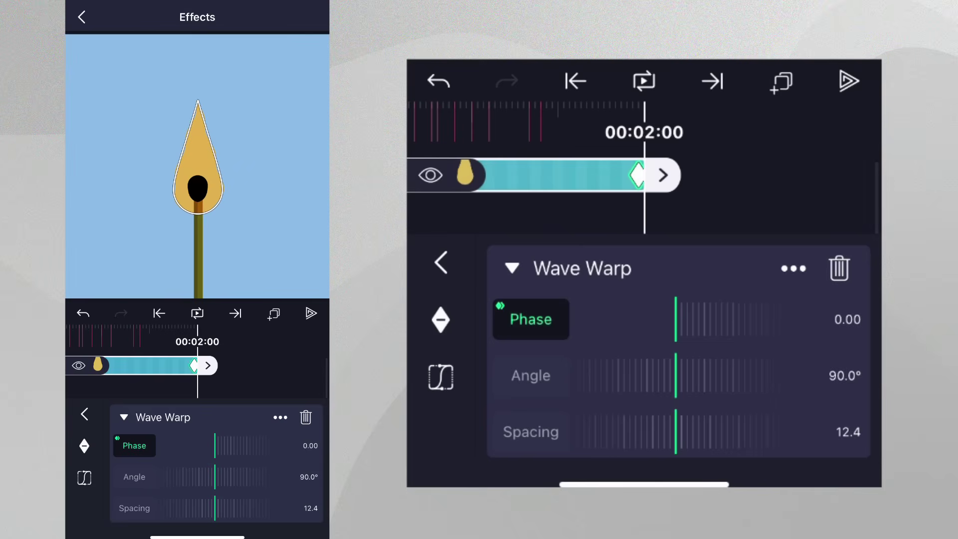
{"action": "mouse_move", "coordinate": [657, 327]}
{"action": "left_mouse_down"}
{"action": "mouse_move", "coordinate": [727, 319]}
{"action": "mouse_move", "coordinate": [664, 333]}
{"action": "left_mouse_up"}
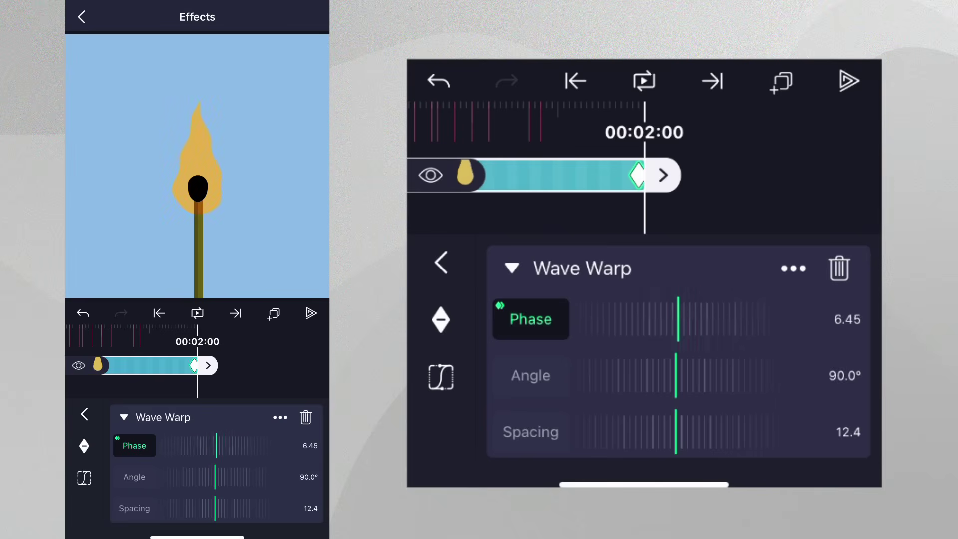
{"action": "left_click_drag", "start_coordinate": [582, 340], "coordinate": [537, 349]}
{"action": "left_click", "coordinate": [441, 263]}
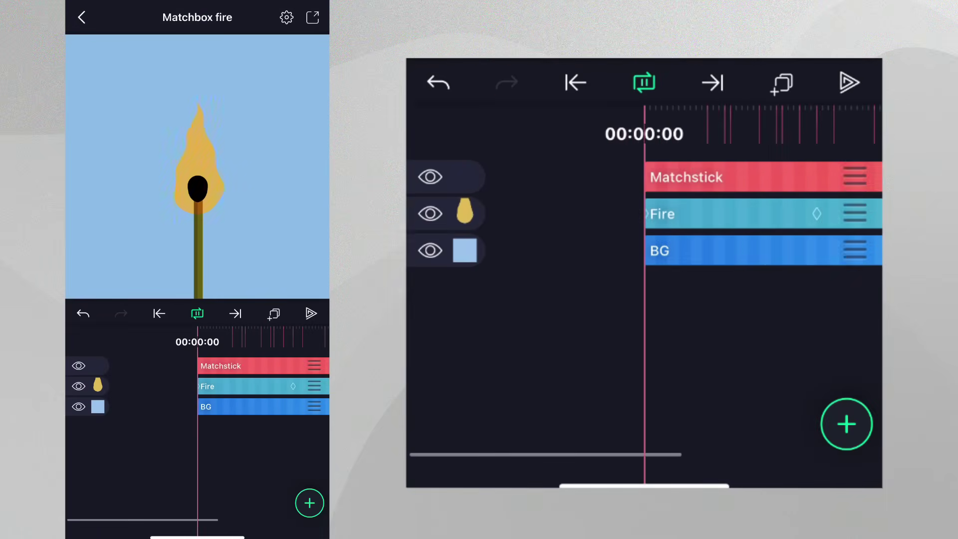
Step: Keyframe Wave Warp Spacing at start and end, dipping to 9.6 at 00:01:00, and loop playback
{"action": "left_click", "coordinate": [688, 214]}
{"action": "left_click", "coordinate": [800, 426]}
{"action": "left_click", "coordinate": [519, 270]}
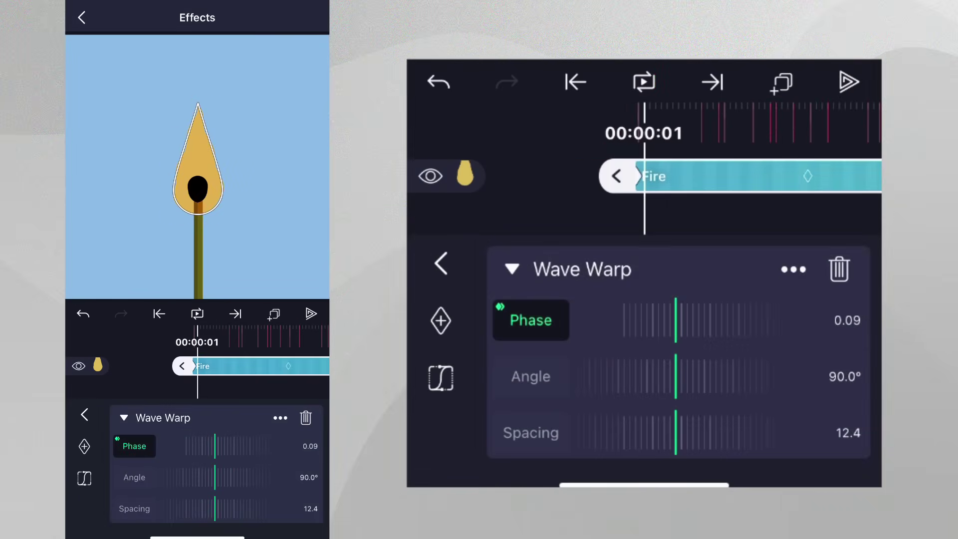
{"action": "left_click", "coordinate": [531, 433]}
{"action": "left_click_drag", "start_coordinate": [742, 141], "coordinate": [756, 141]}
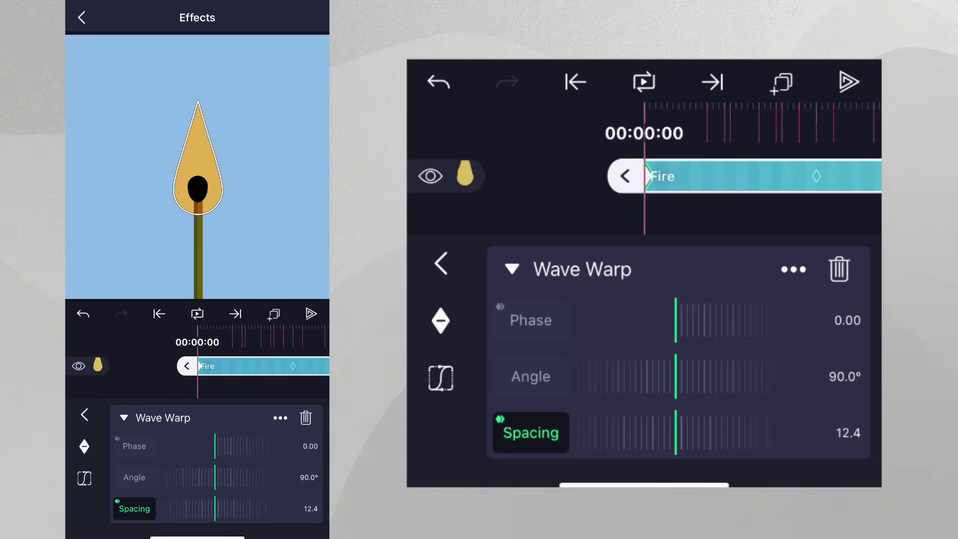
{"action": "left_click_drag", "start_coordinate": [803, 126], "coordinate": [610, 126]}
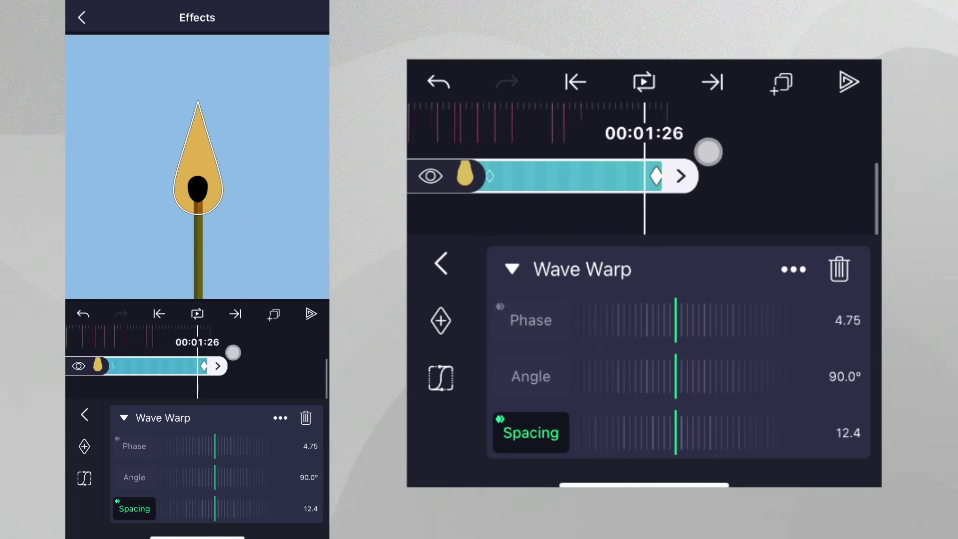
{"action": "left_click_drag", "start_coordinate": [727, 157], "coordinate": [861, 171]}
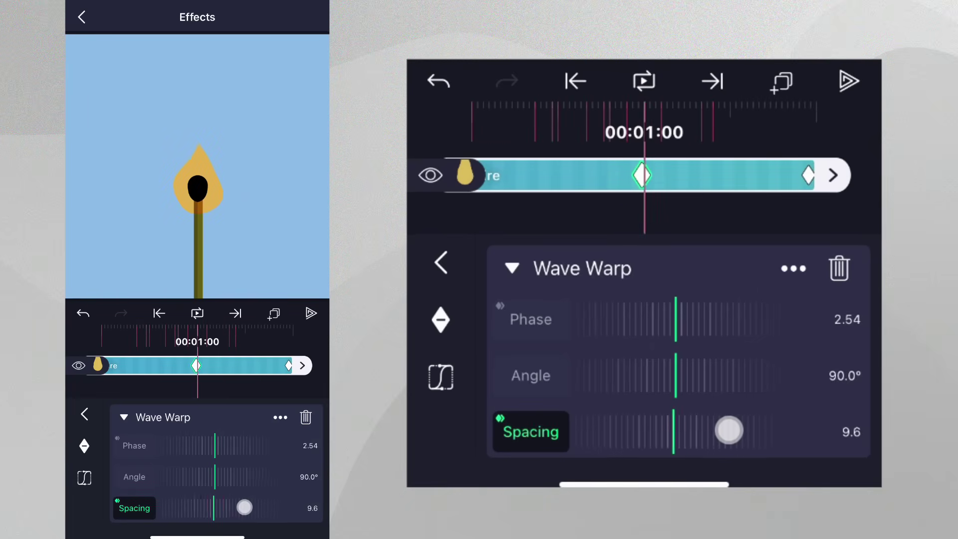
{"action": "left_click", "coordinate": [441, 263]}
{"action": "left_click", "coordinate": [643, 81]}
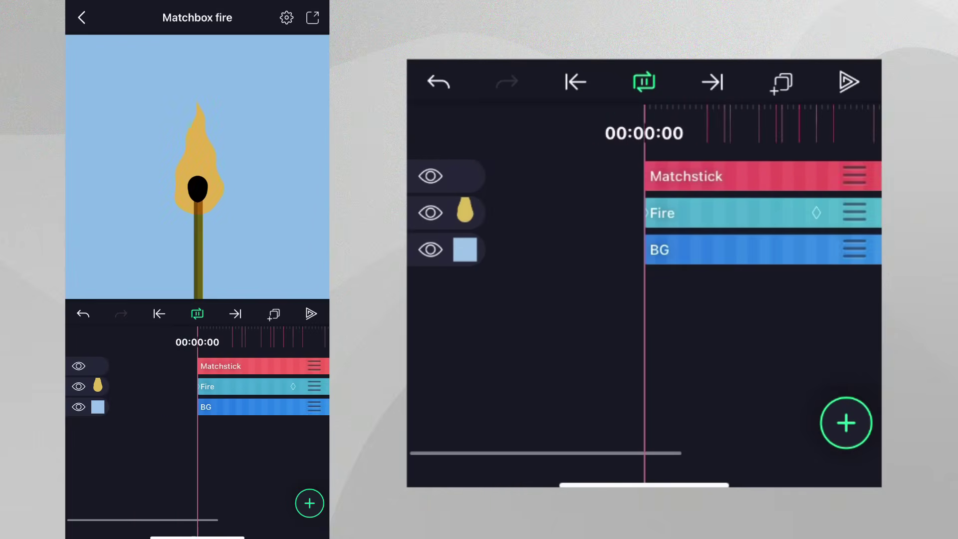
Step: Set the Fire layer's Wave Warp damping magnitude to 100% and play the preview
{"action": "left_click", "coordinate": [686, 213]}
{"action": "left_click", "coordinate": [761, 417]}
{"action": "left_click", "coordinate": [514, 269]}
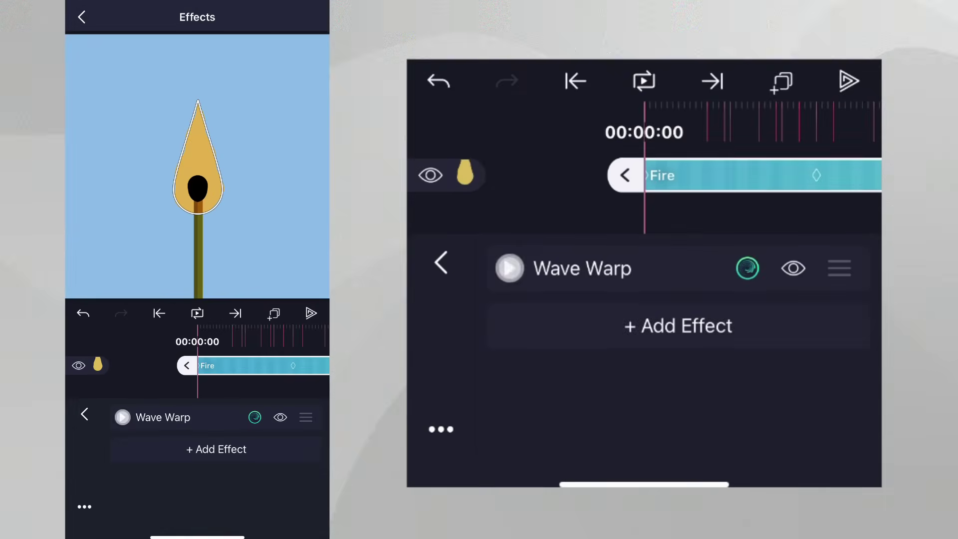
{"action": "scroll", "coordinate": [678, 374], "scroll_direction": "down", "scroll_amount": 5}
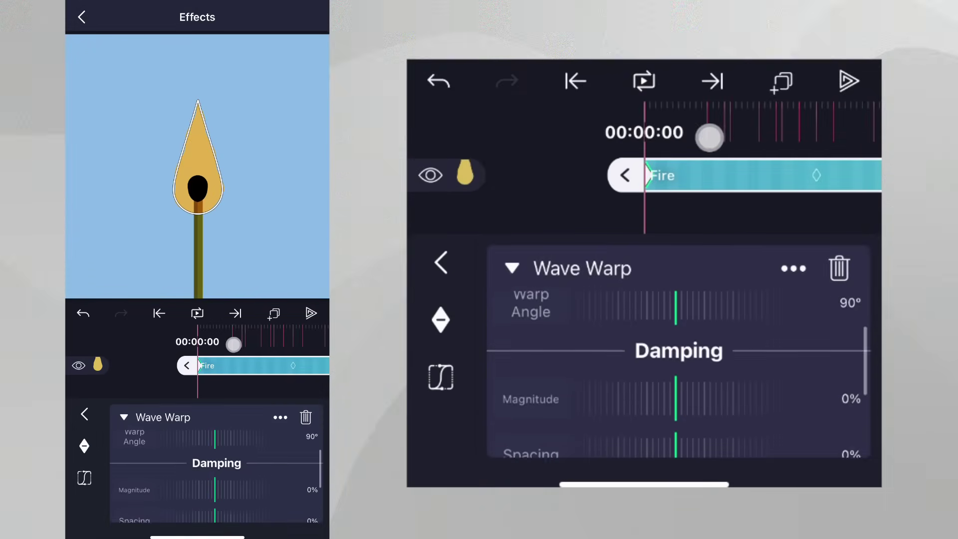
{"action": "left_click", "coordinate": [669, 379]}
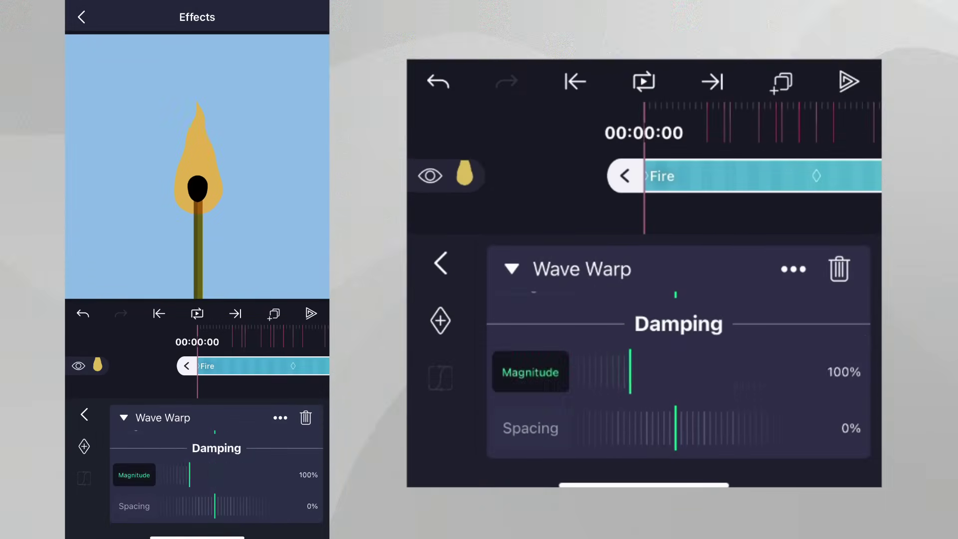
{"action": "scroll", "coordinate": [677, 374], "scroll_direction": "down", "scroll_amount": 3}
{"action": "left_click", "coordinate": [669, 388]}
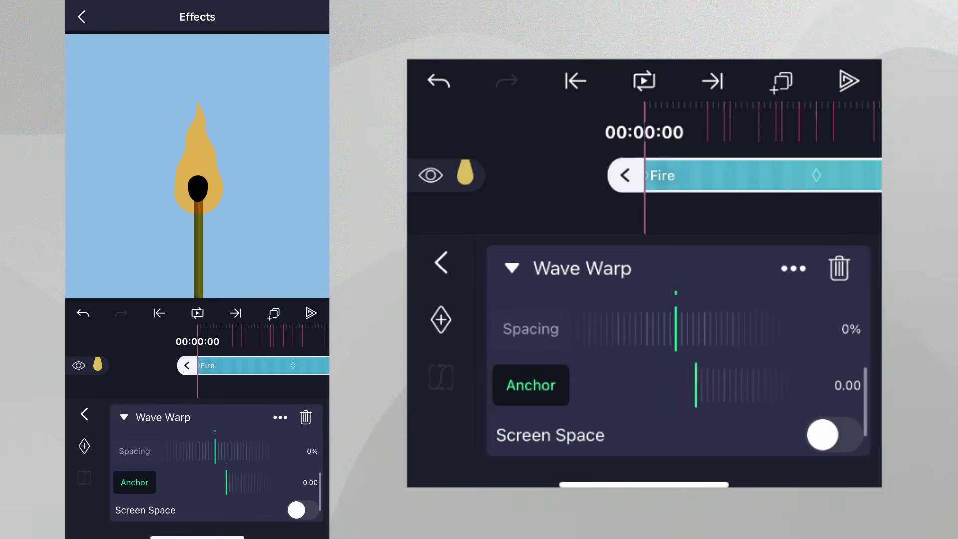
{"action": "left_click", "coordinate": [441, 262]}
{"action": "left_click", "coordinate": [311, 313]}
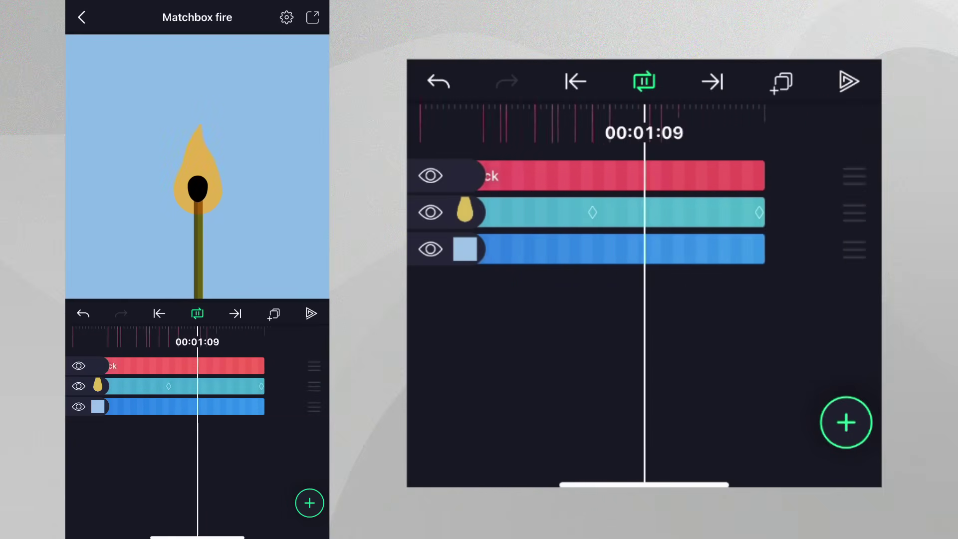
Step: Add a Distortion/Warp Swirl effect to the Fire layer
{"action": "left_click_drag", "start_coordinate": [588, 328], "coordinate": [636, 382]}
{"action": "left_click", "coordinate": [712, 220]}
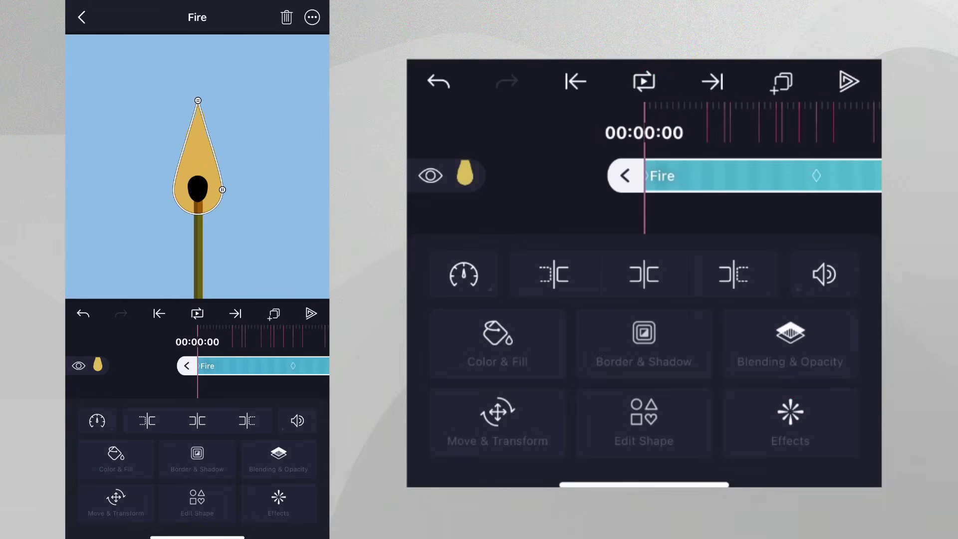
{"action": "left_click", "coordinate": [807, 424]}
{"action": "left_click", "coordinate": [637, 325]}
{"action": "scroll", "coordinate": [644, 337], "scroll_direction": "down", "scroll_amount": 3}
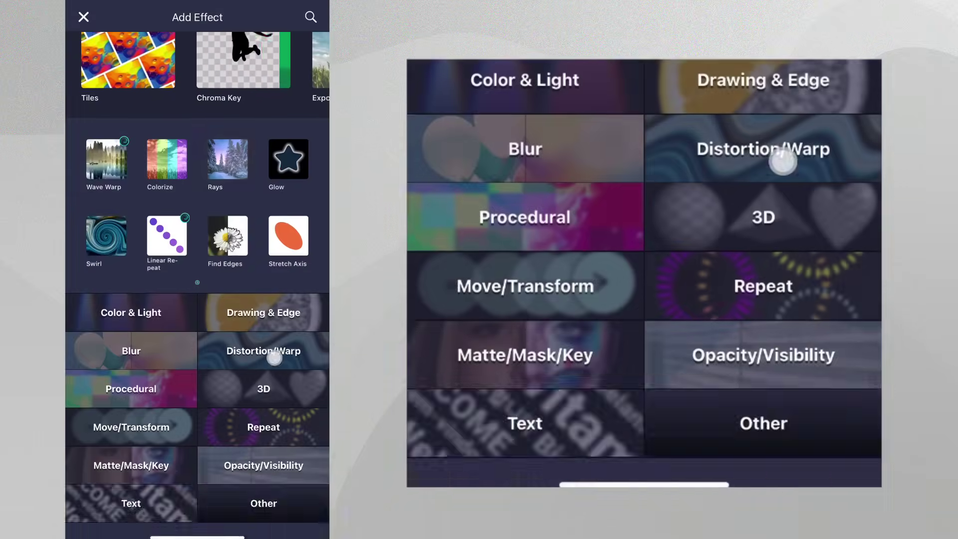
{"action": "left_click", "coordinate": [764, 207]}
{"action": "scroll", "coordinate": [644, 299], "scroll_direction": "down", "scroll_amount": 3}
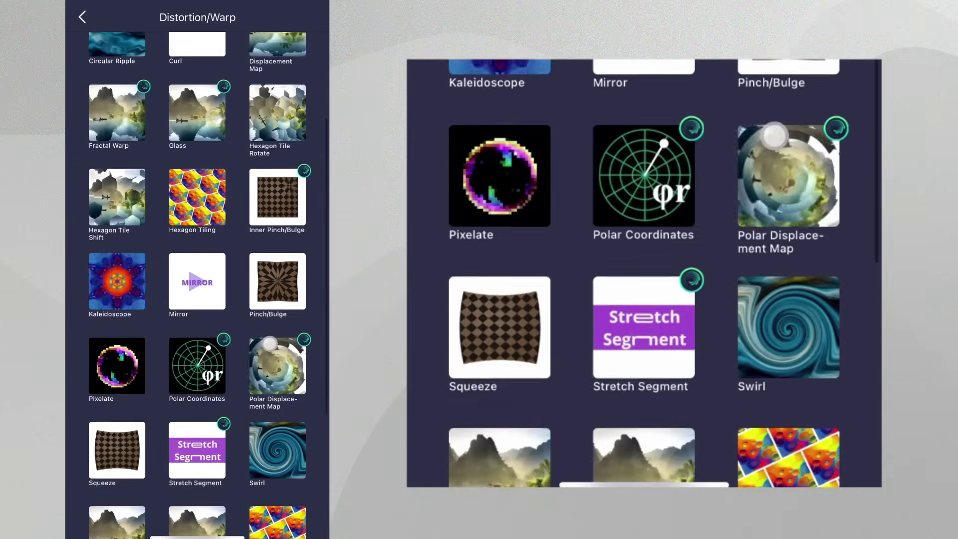
{"action": "left_click", "coordinate": [803, 341]}
{"action": "left_click", "coordinate": [545, 257]}
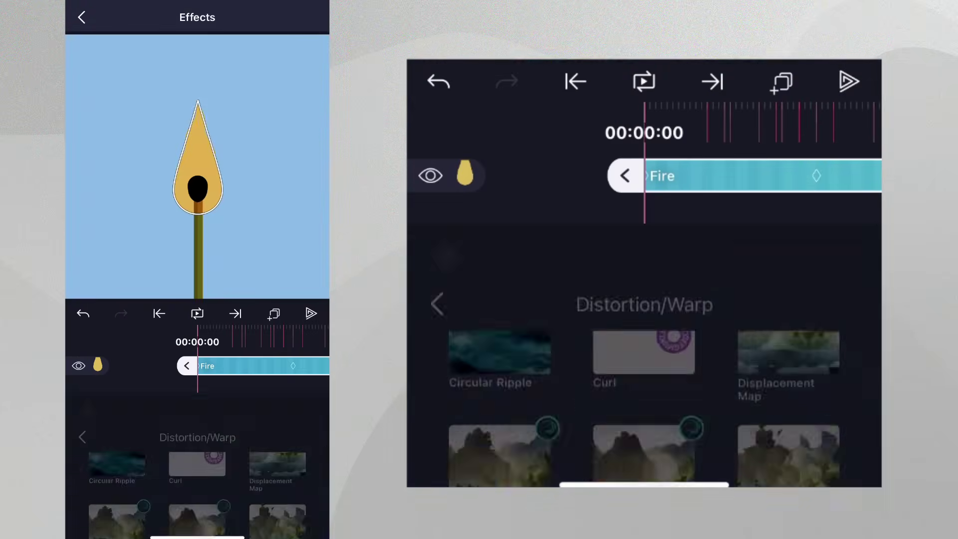
Step: Keyframe Swirl strength at 0.017 at the start and -0.019 at 00:00:29
{"action": "left_click_drag", "start_coordinate": [684, 375], "coordinate": [747, 380]}
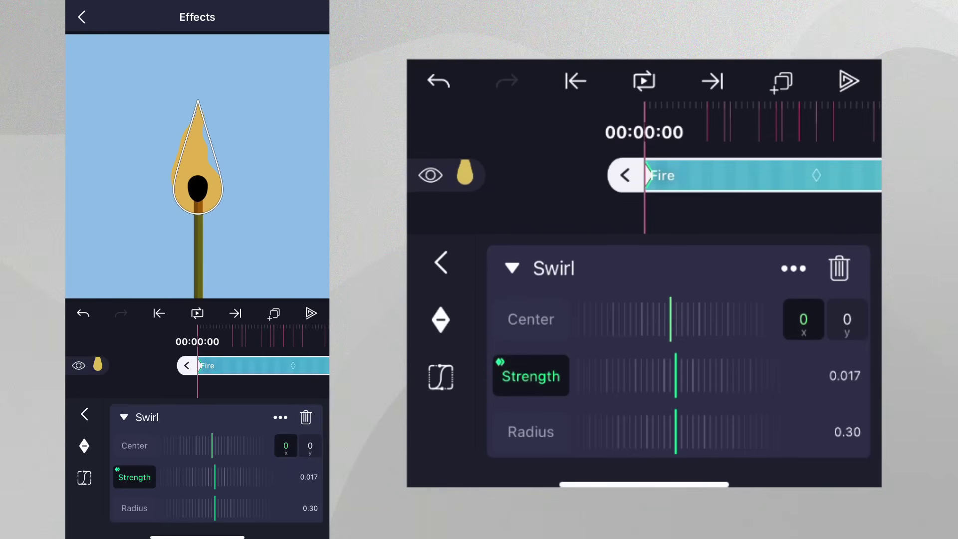
{"action": "left_click_drag", "start_coordinate": [748, 175], "coordinate": [626, 170]}
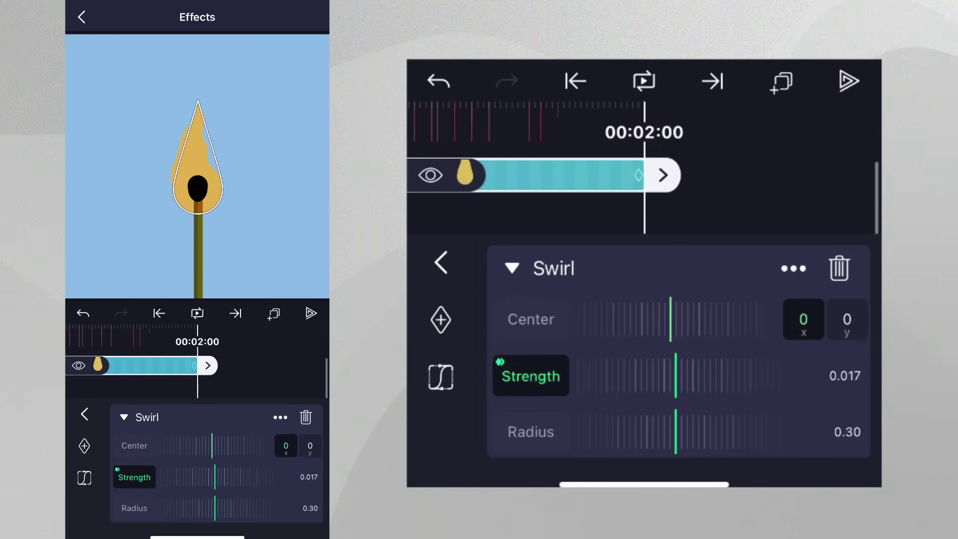
{"action": "left_click_drag", "start_coordinate": [569, 149], "coordinate": [801, 149]}
{"action": "left_click", "coordinate": [652, 371]}
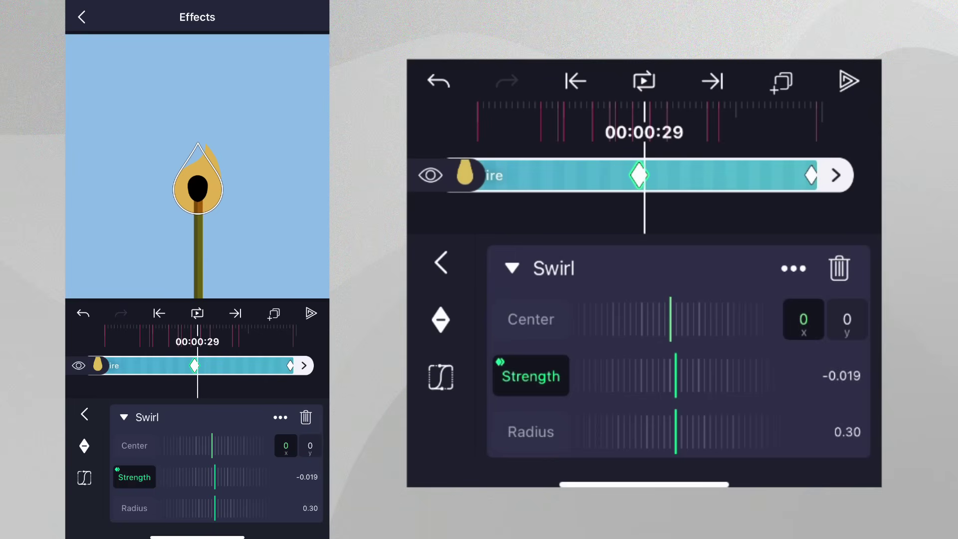
{"action": "left_click_drag", "start_coordinate": [577, 134], "coordinate": [696, 135]}
Step: Apply an easing preset to the swirl keyframes and rewind to the start
{"action": "left_click", "coordinate": [441, 377]}
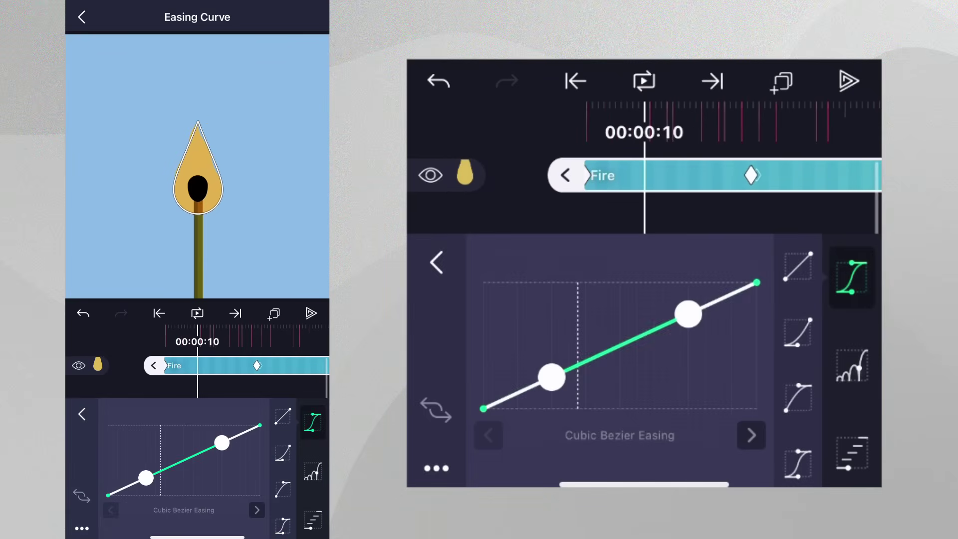
{"action": "left_click", "coordinate": [798, 396]}
{"action": "left_click_drag", "start_coordinate": [786, 174], "coordinate": [627, 171]}
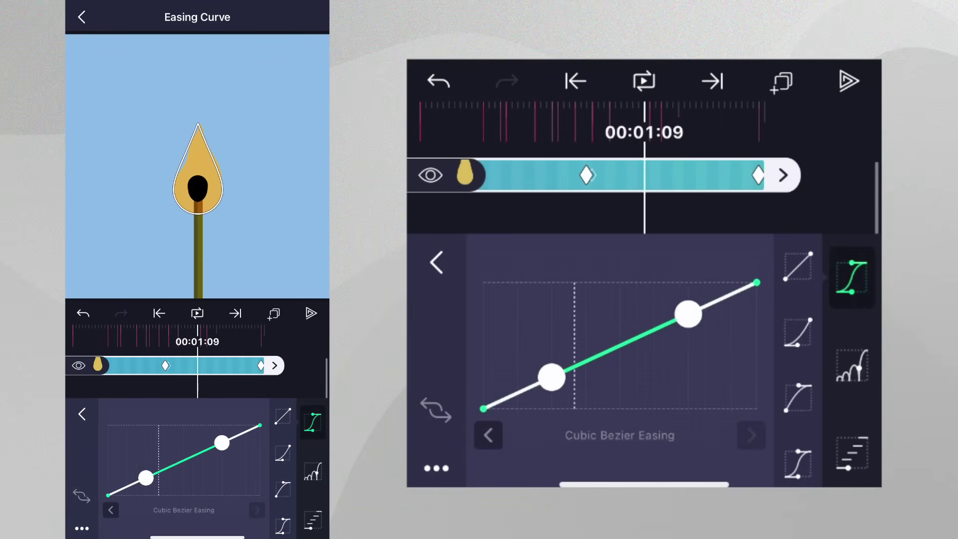
{"action": "left_click", "coordinate": [798, 396]}
{"action": "left_click", "coordinate": [437, 262]}
{"action": "left_click_drag", "start_coordinate": [637, 342], "coordinate": [781, 342]}
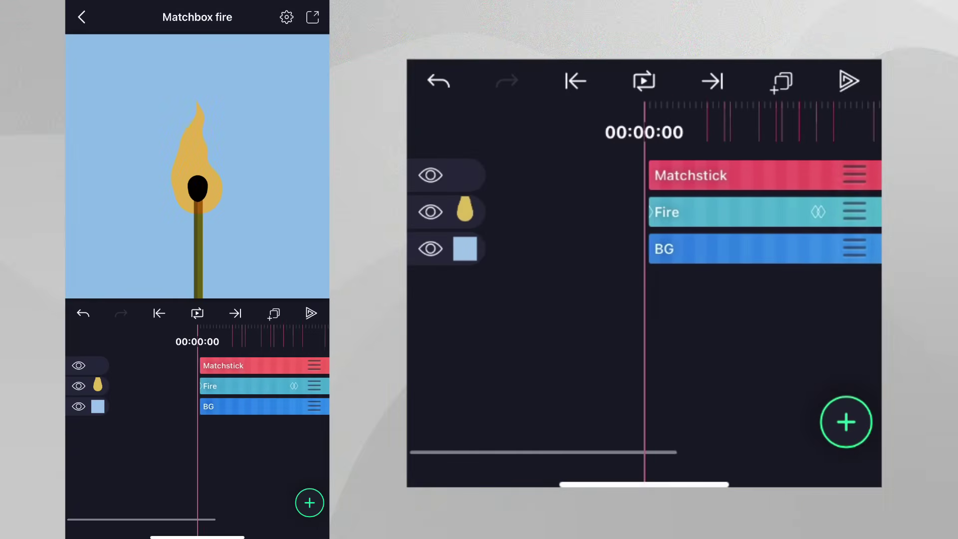
{"action": "scroll", "coordinate": [644, 225], "scroll_direction": "right", "scroll_amount": 2}
{"action": "scroll", "coordinate": [643, 225], "scroll_direction": "right", "scroll_amount": 3}
{"action": "scroll", "coordinate": [644, 225], "scroll_direction": "right", "scroll_amount": 3}
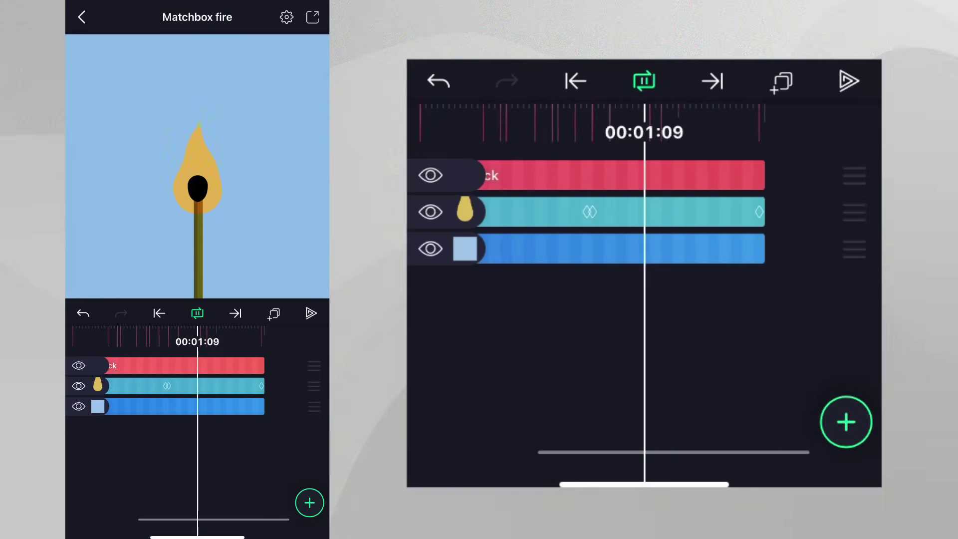
{"action": "scroll", "coordinate": [644, 224], "scroll_direction": "right", "scroll_amount": 3}
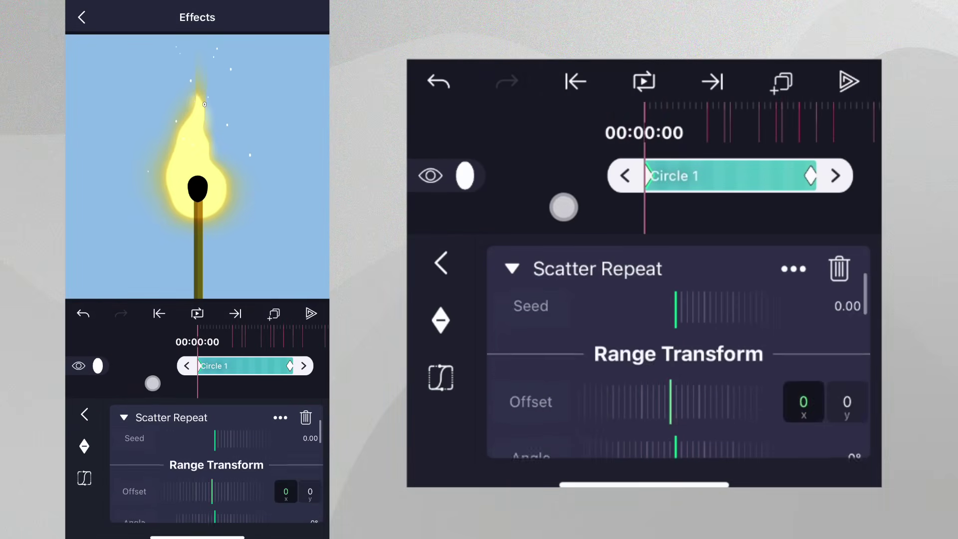
Step: Keyframe Scatter Repeat Offset Y from 0 at start to -559 at 00:00:28, then play
{"action": "left_click", "coordinate": [531, 402]}
{"action": "left_click_drag", "start_coordinate": [832, 215], "coordinate": [667, 214]}
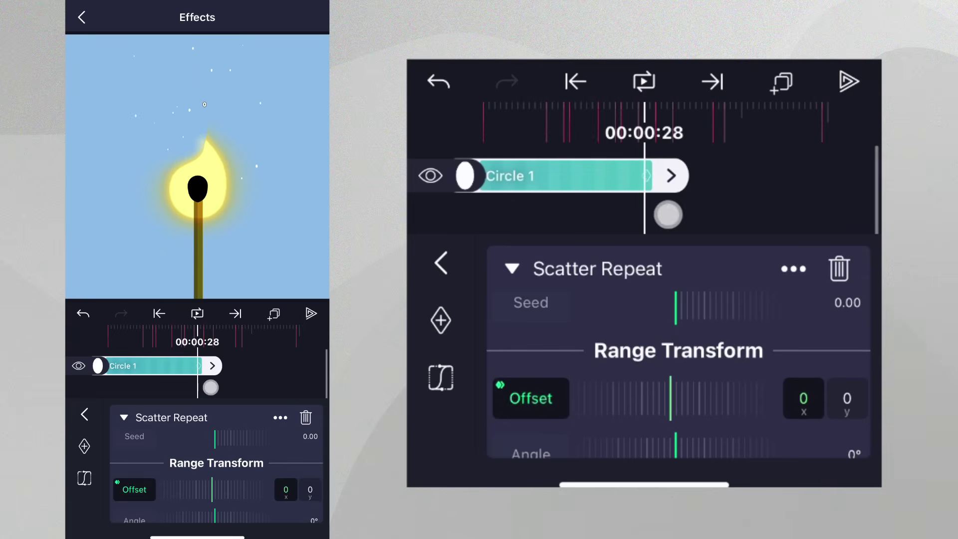
{"action": "left_click", "coordinate": [856, 400]}
{"action": "left_click_drag", "start_coordinate": [653, 385], "coordinate": [733, 371]}
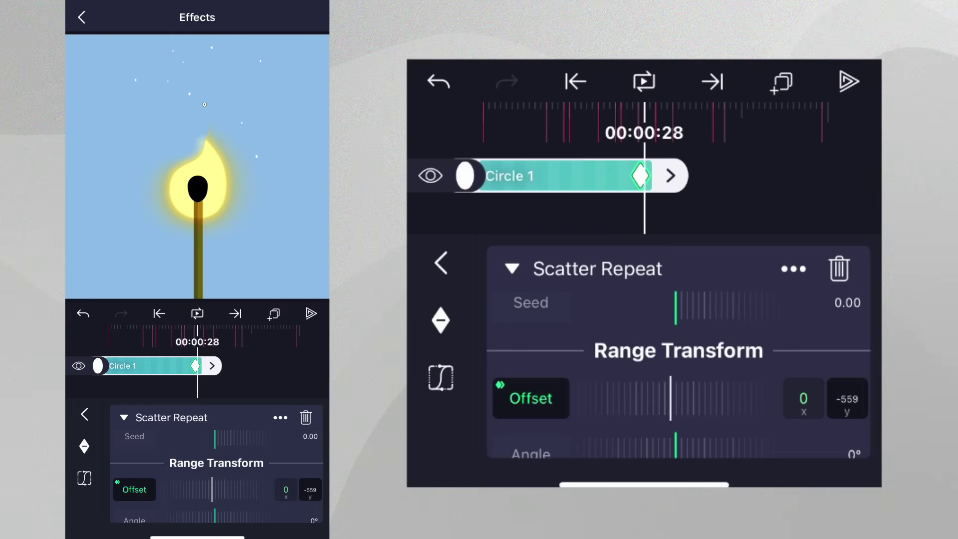
{"action": "left_click_drag", "start_coordinate": [658, 199], "coordinate": [830, 199]}
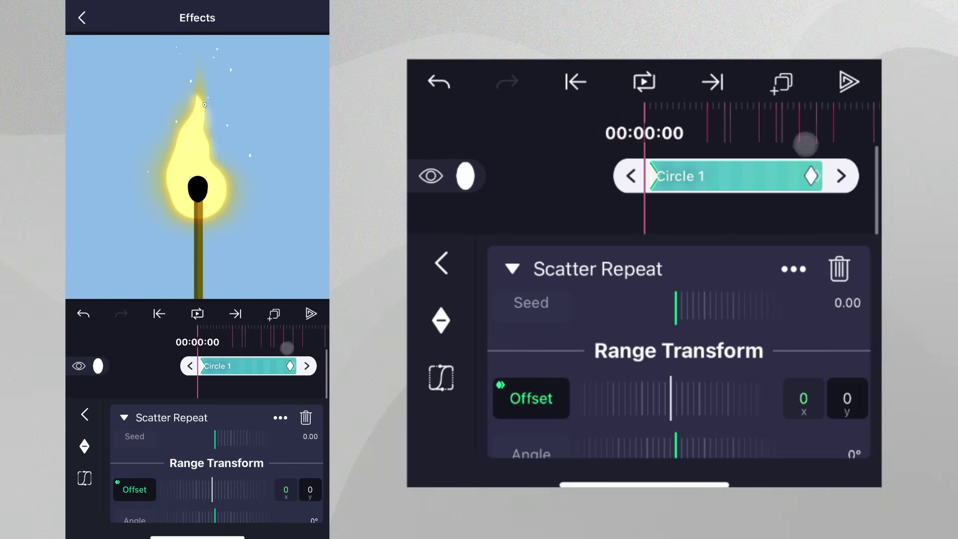
{"action": "left_click", "coordinate": [739, 132]}
{"action": "left_click", "coordinate": [648, 80]}
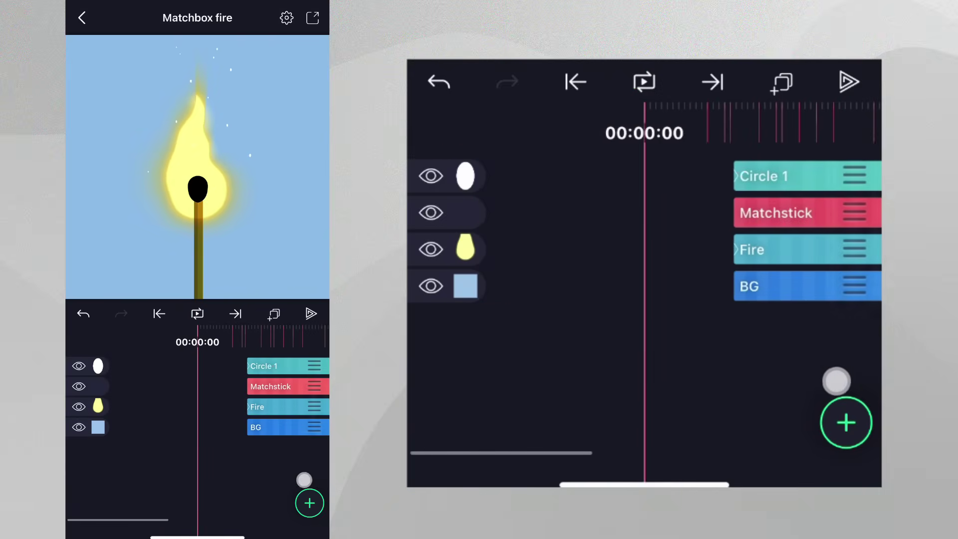
Step: Keyframe Circle 1 opacity at 100% around 00:00:22 and 0% at 00:00:29
{"action": "left_click_drag", "start_coordinate": [808, 380], "coordinate": [593, 370]}
{"action": "left_click", "coordinate": [674, 176]}
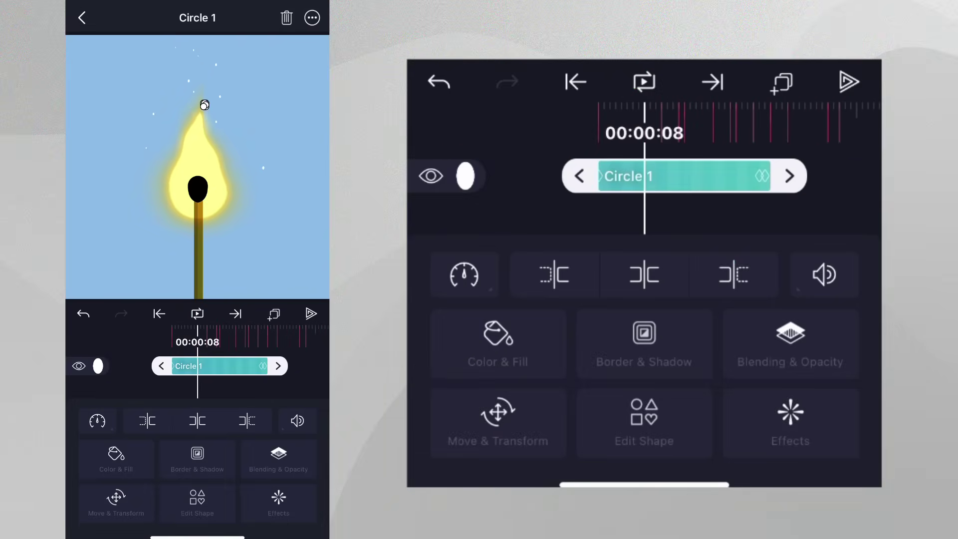
{"action": "left_click", "coordinate": [791, 343]}
{"action": "left_click_drag", "start_coordinate": [790, 176], "coordinate": [717, 177]}
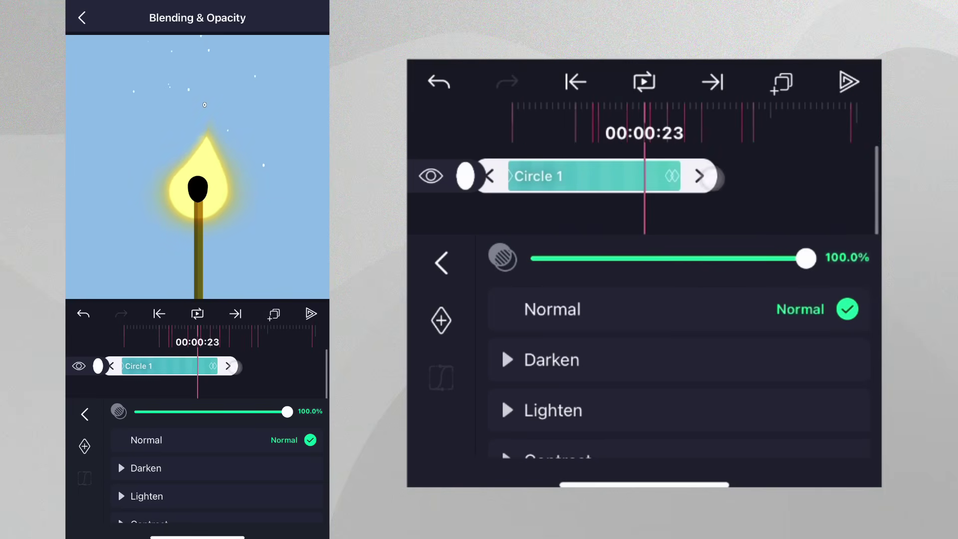
{"action": "left_click", "coordinate": [441, 320]}
{"action": "left_click_drag", "start_coordinate": [775, 151], "coordinate": [746, 163]}
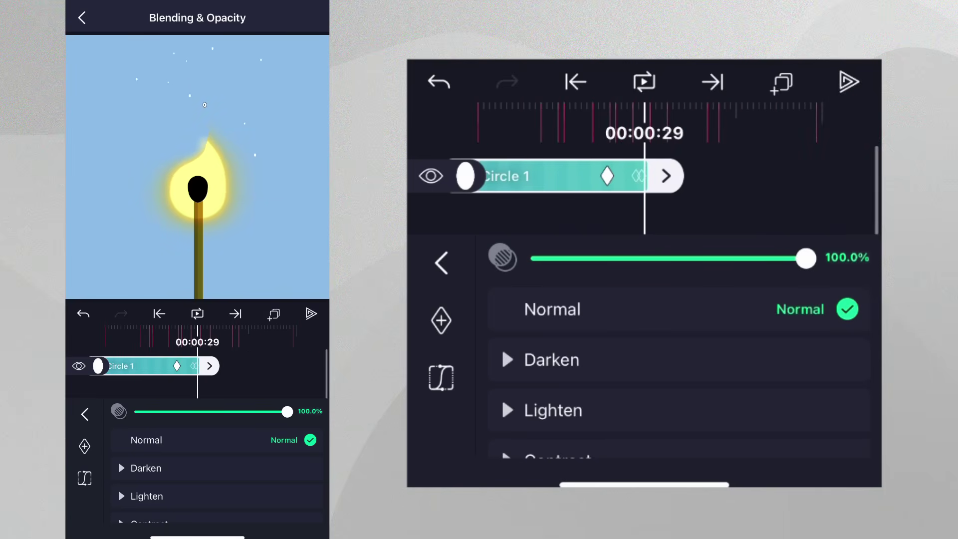
{"action": "left_click_drag", "start_coordinate": [806, 258], "coordinate": [465, 300]}
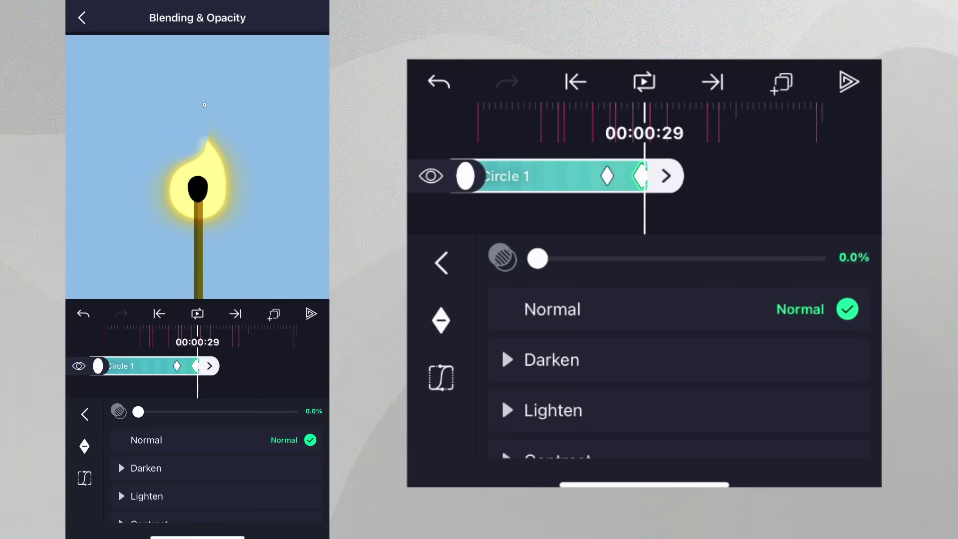
{"action": "left_click", "coordinate": [441, 262]}
{"action": "left_click_drag", "start_coordinate": [539, 363], "coordinate": [634, 363]}
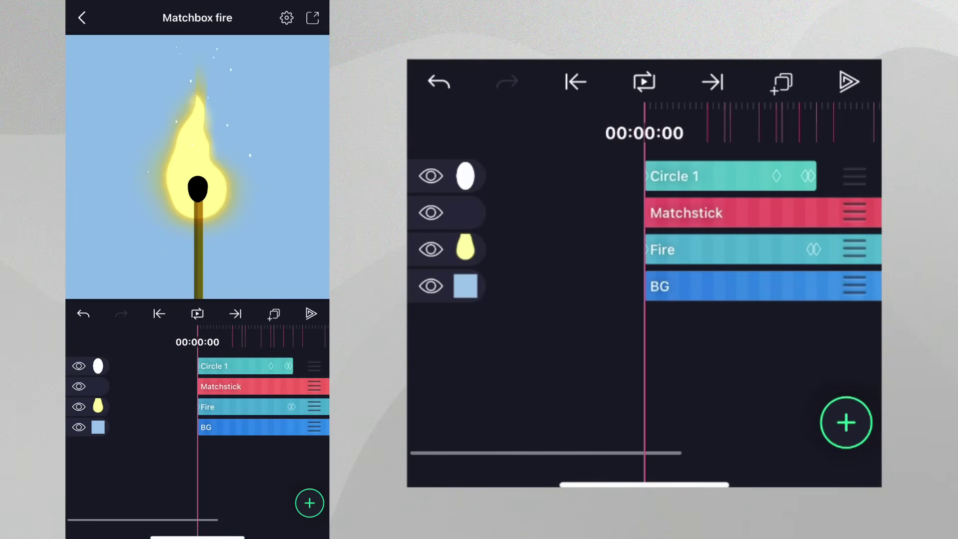